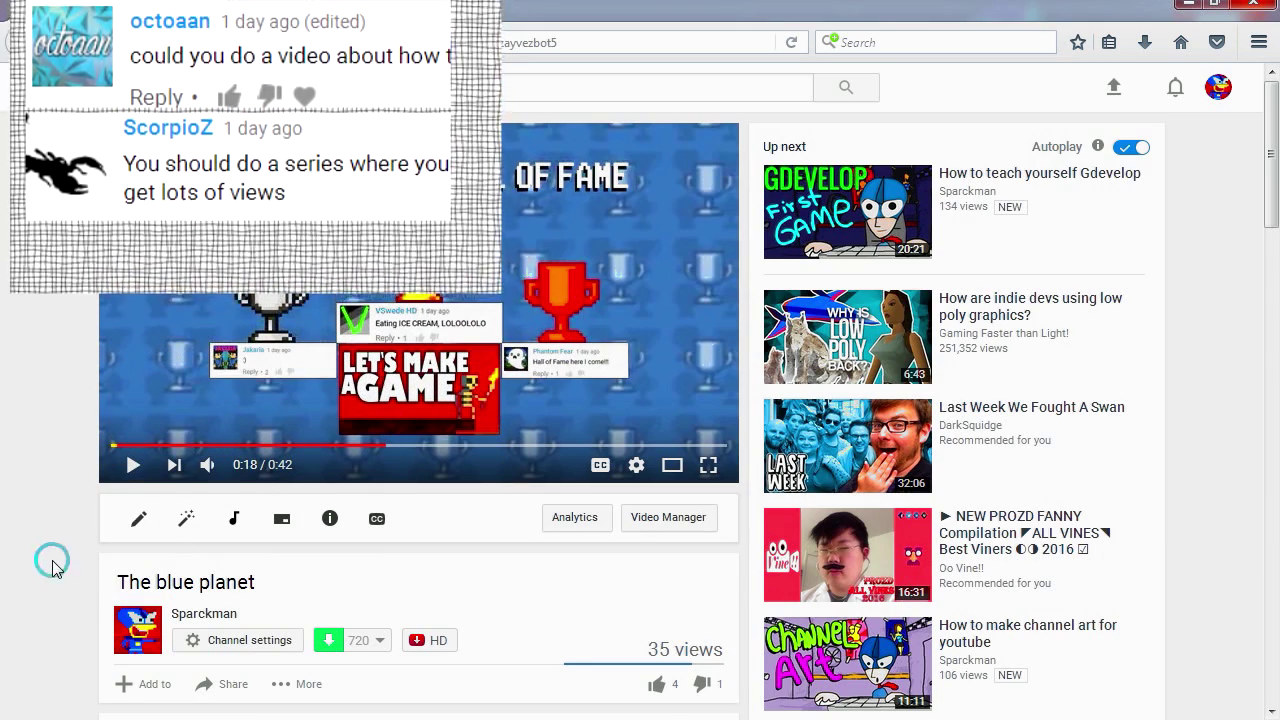
# Scroll to the comments and open the top commenter's channel link in a new tab
pyautogui.scroll(-7, 52, 560)
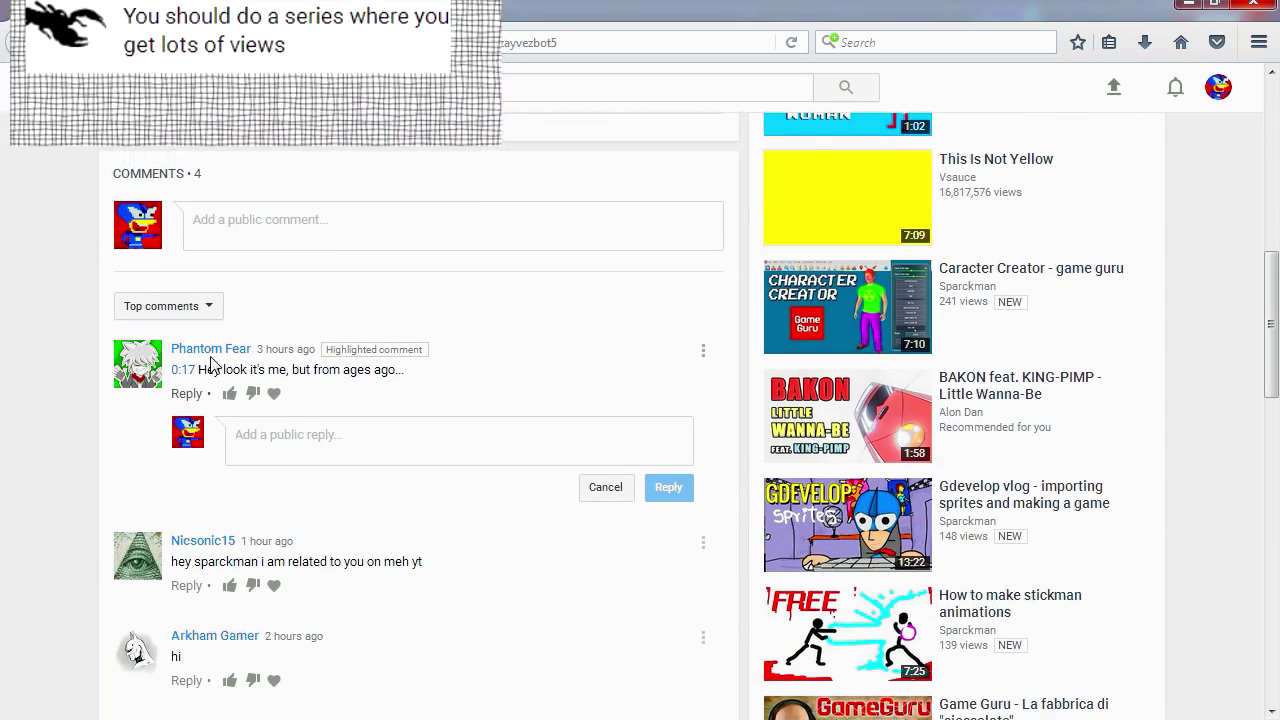
pyautogui.rightClick(214, 348)
pyautogui.click(265, 363)
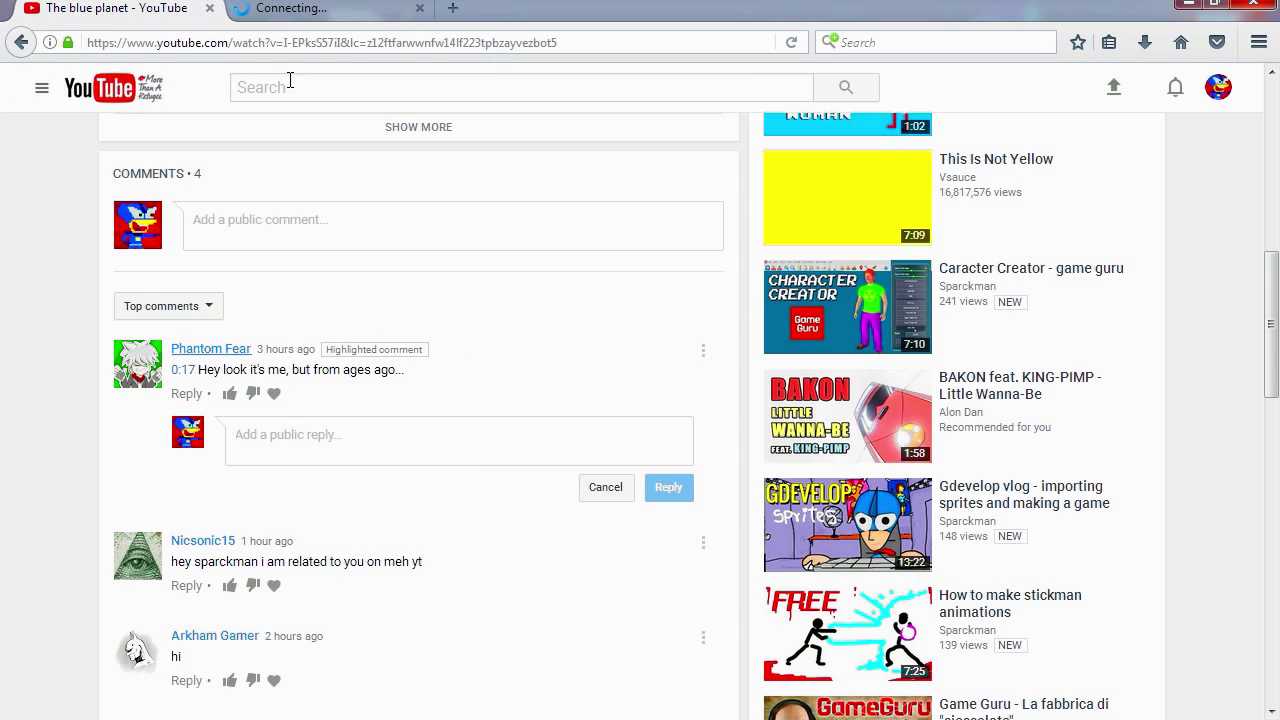
# Open the SHIMEJI REVIEW (2nd Channel) video, pause it at 0:05, and select SHIMEJI in its title
pyautogui.click(317, 10)
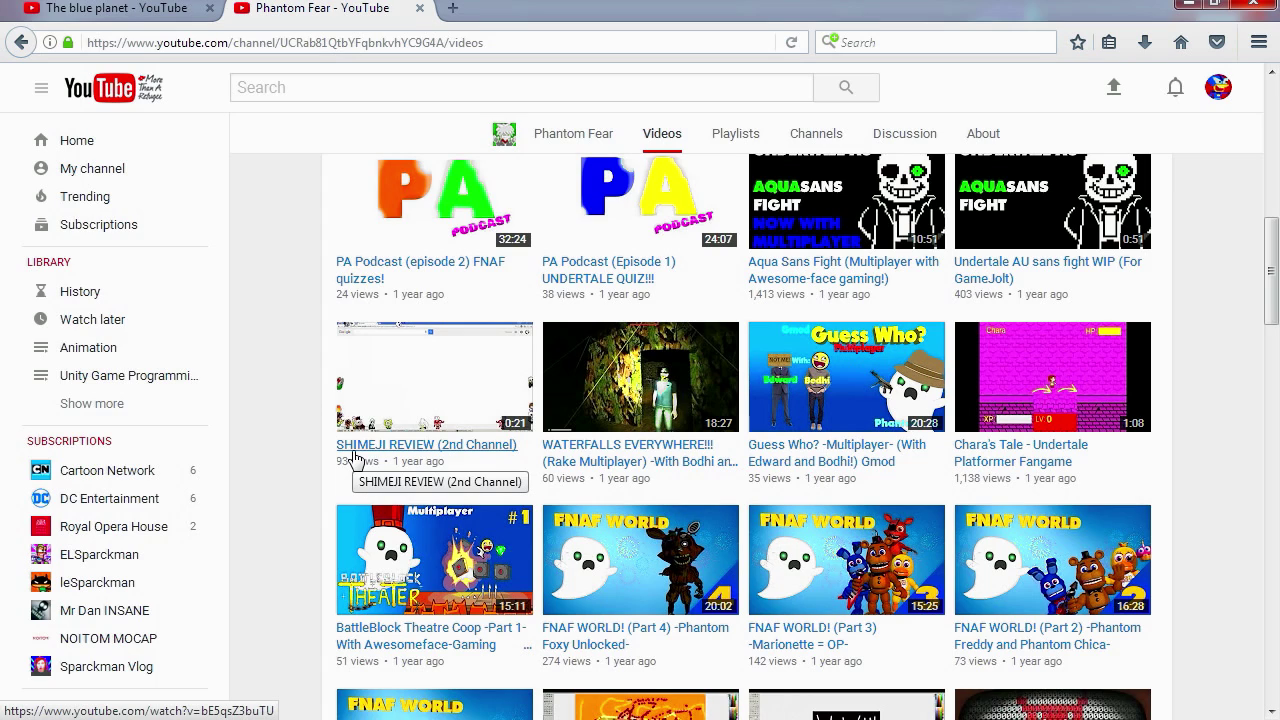
pyautogui.click(443, 445)
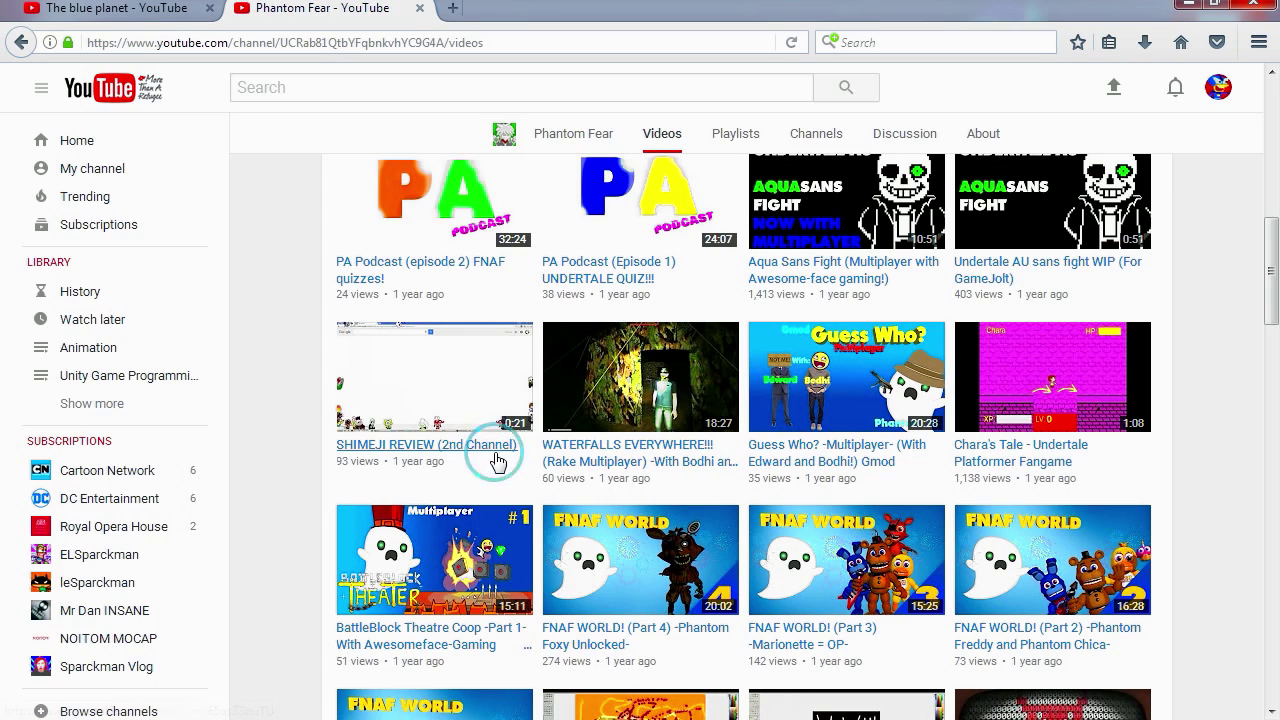
pyautogui.hotkey('ctrl', 'Tab')
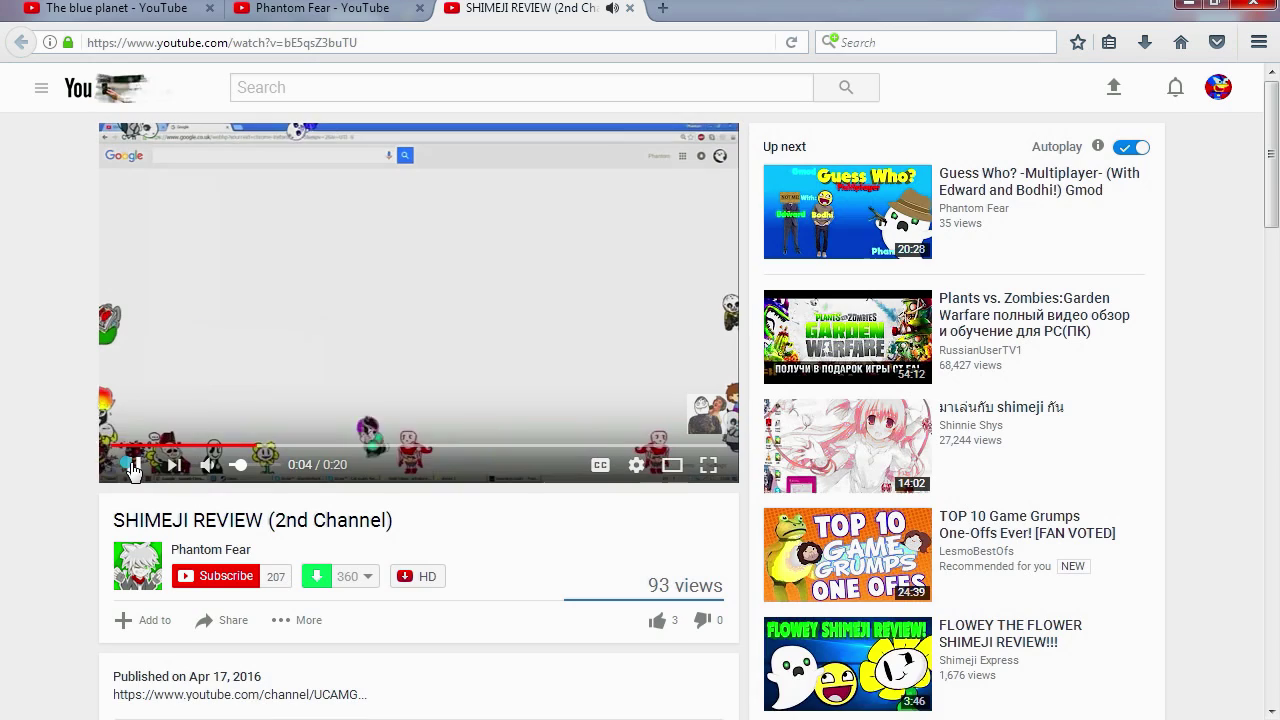
pyautogui.click(133, 466)
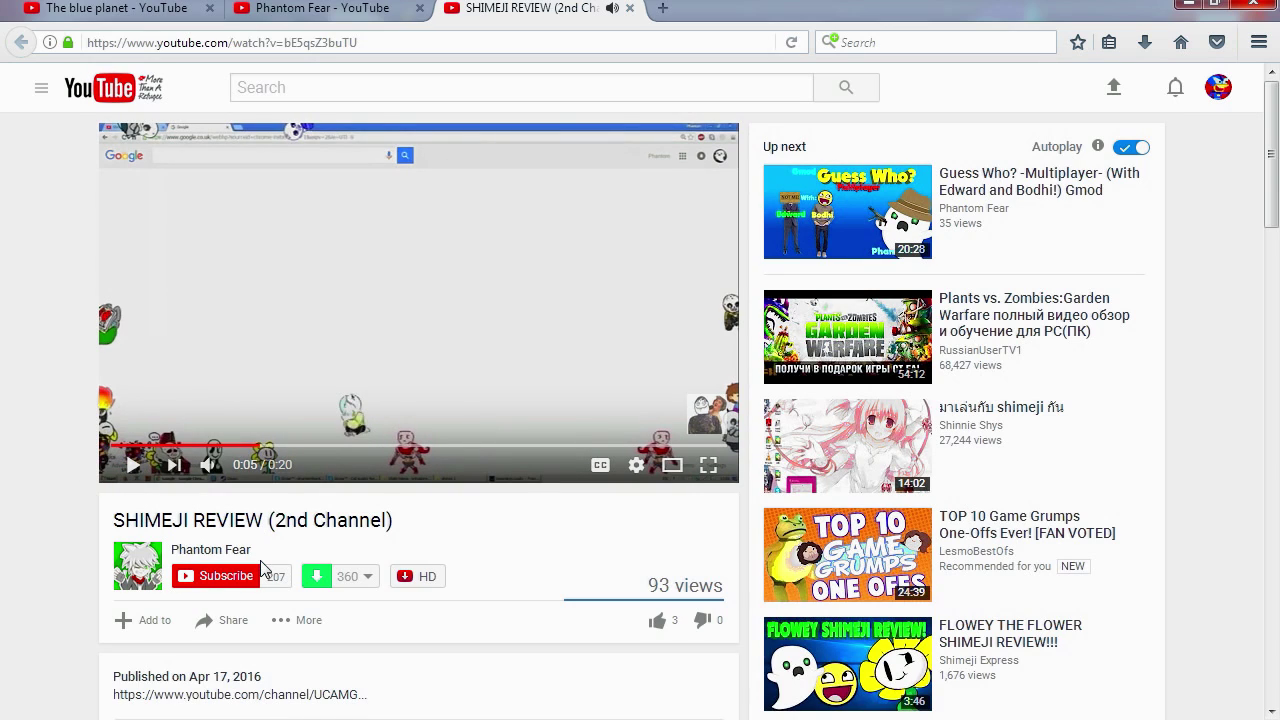
pyautogui.moveTo(190, 522); pyautogui.dragTo(113, 530)
pyautogui.hotkey('ctrl', 'c')
# Search SHIMEJI from a new tab and open the Kilkakon.com Shimeji-ee Desktop Pet result
pyautogui.click(651, 14)
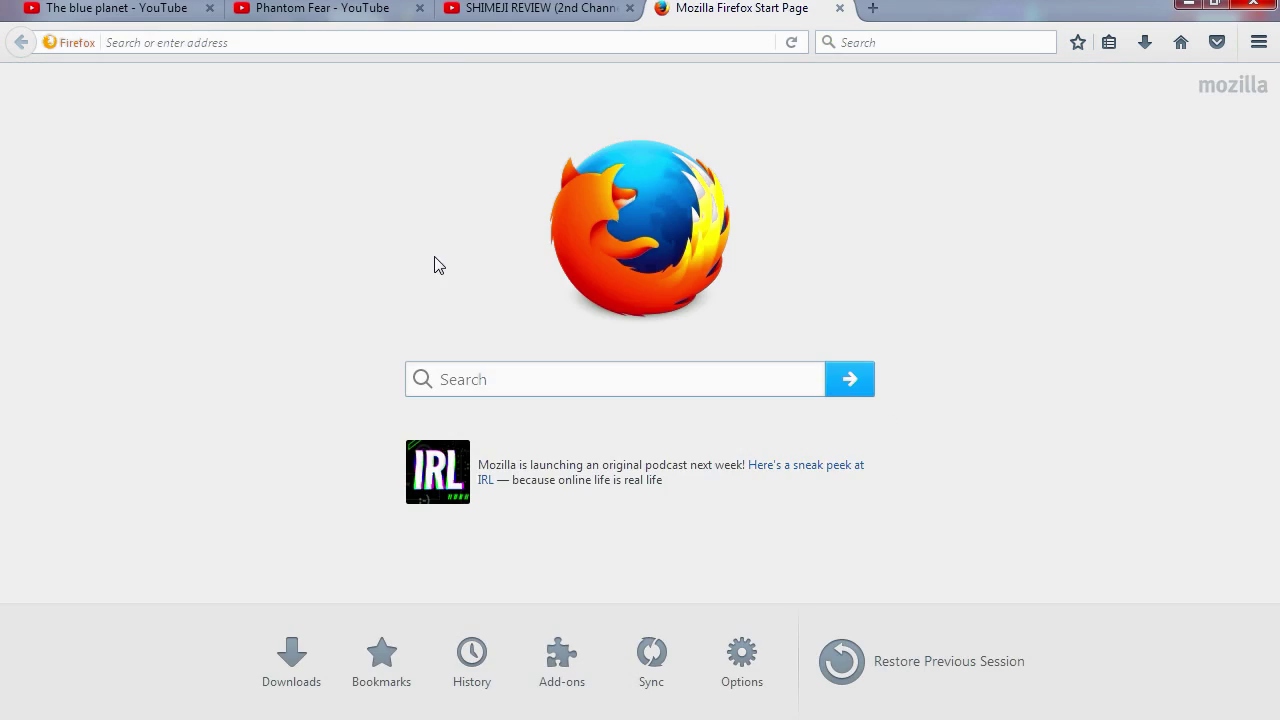
pyautogui.click(556, 376)
pyautogui.hotkey('ctrl', 'v')
pyautogui.click(862, 381)
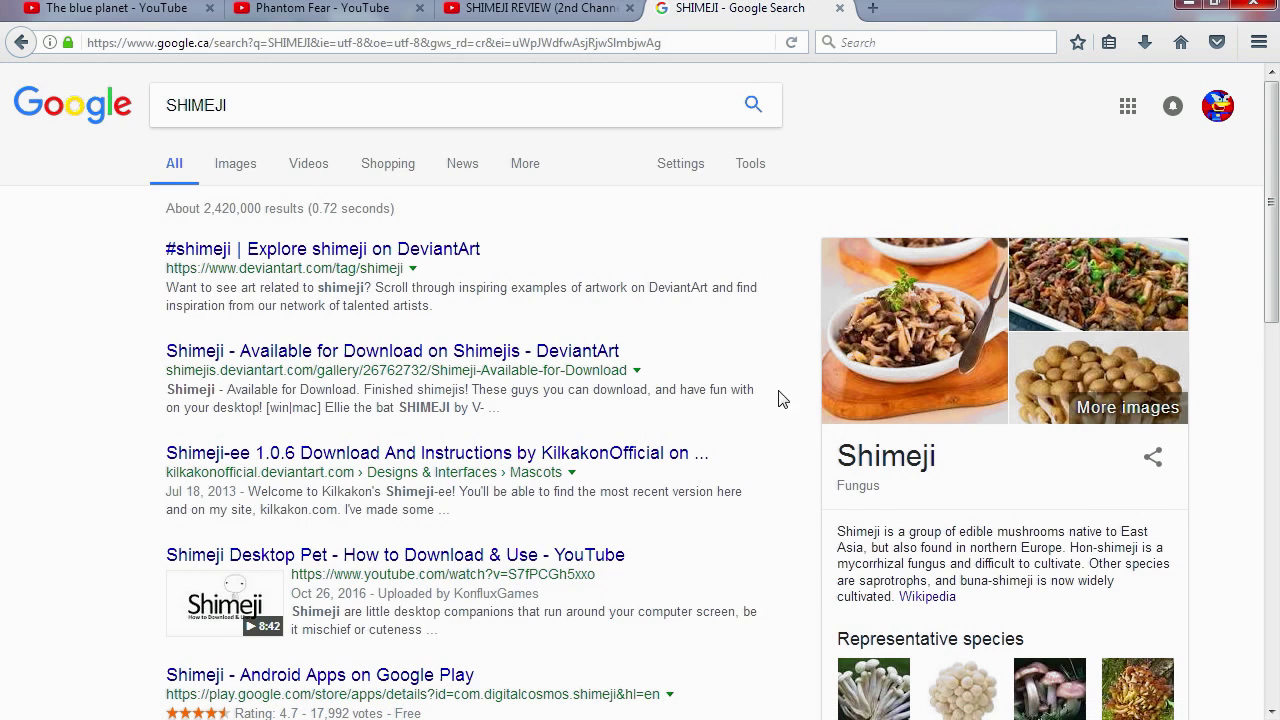
pyautogui.scroll(-3, 291, 566)
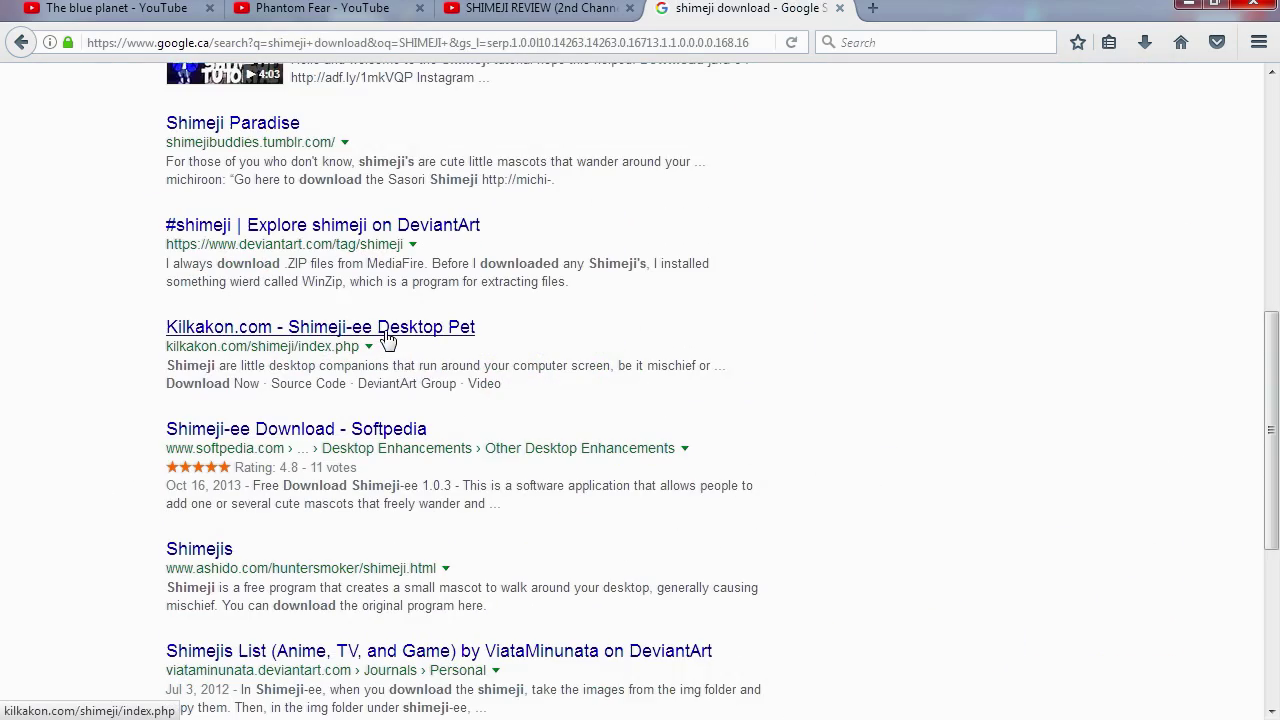
pyautogui.click(386, 334)
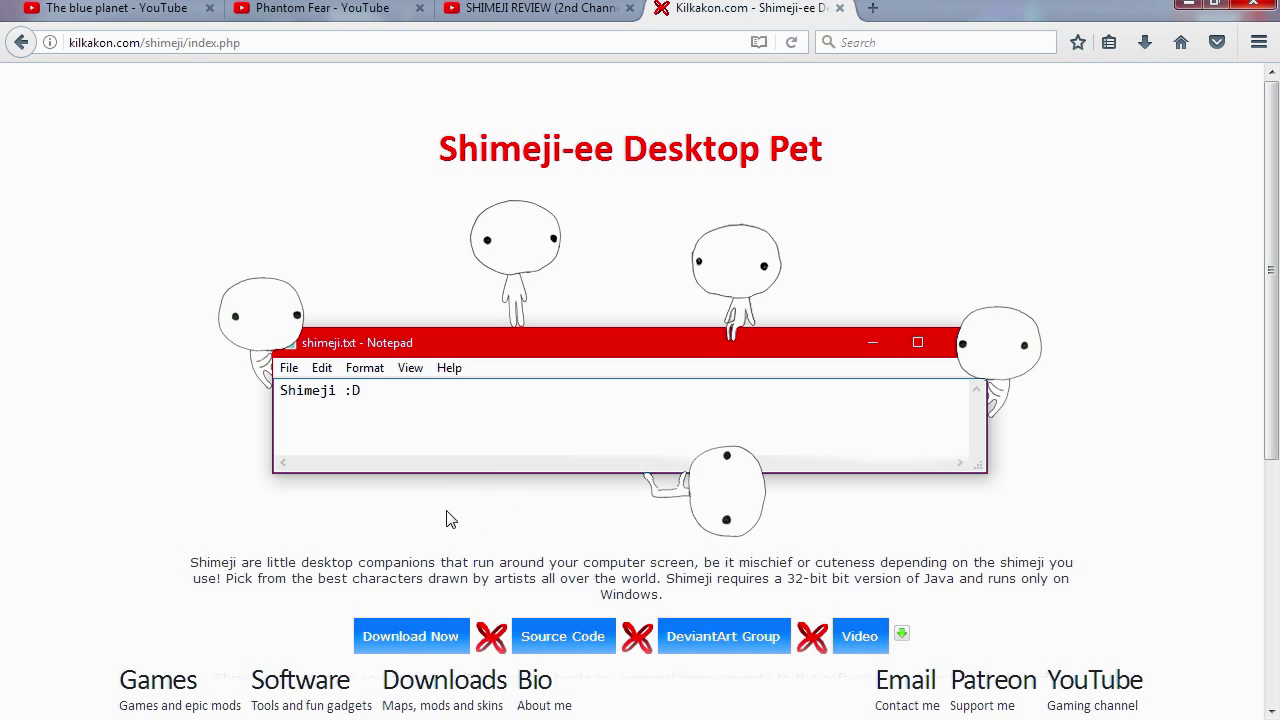
# Use Download Now on the Kilkakon.com page and save shimejiee.zip to disk
pyautogui.scroll(-3, 448, 520)
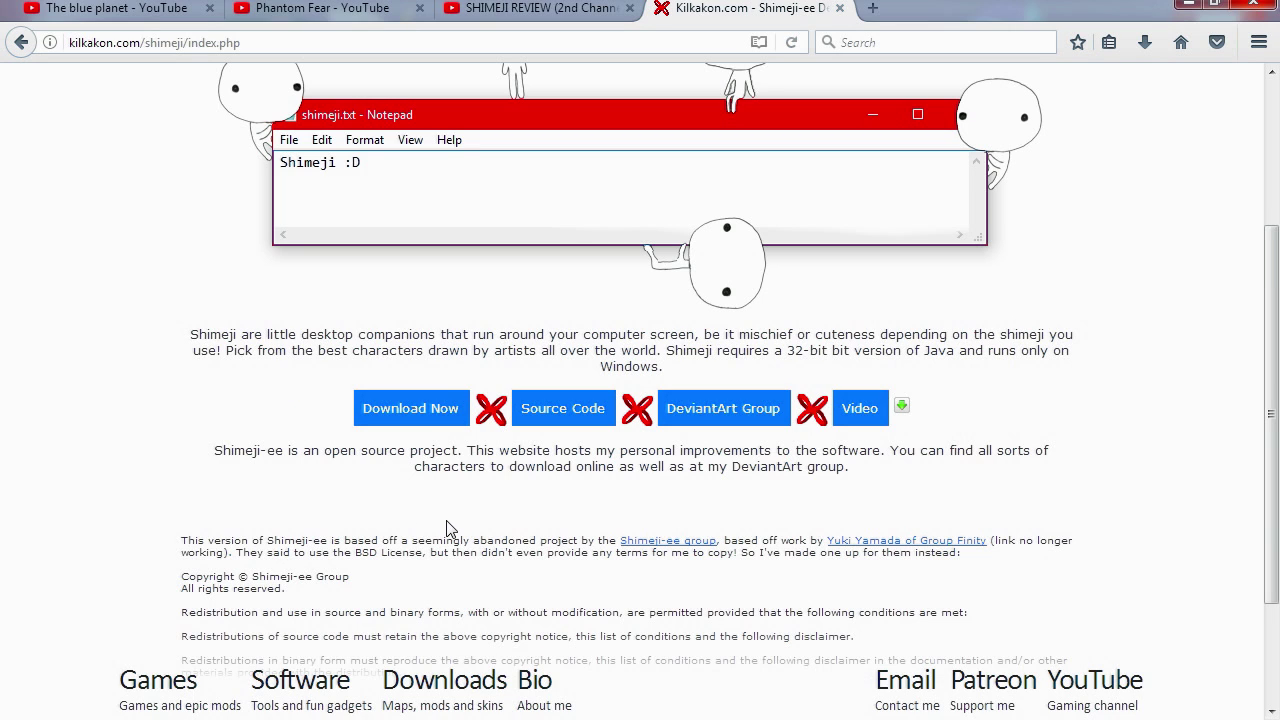
pyautogui.click(435, 420)
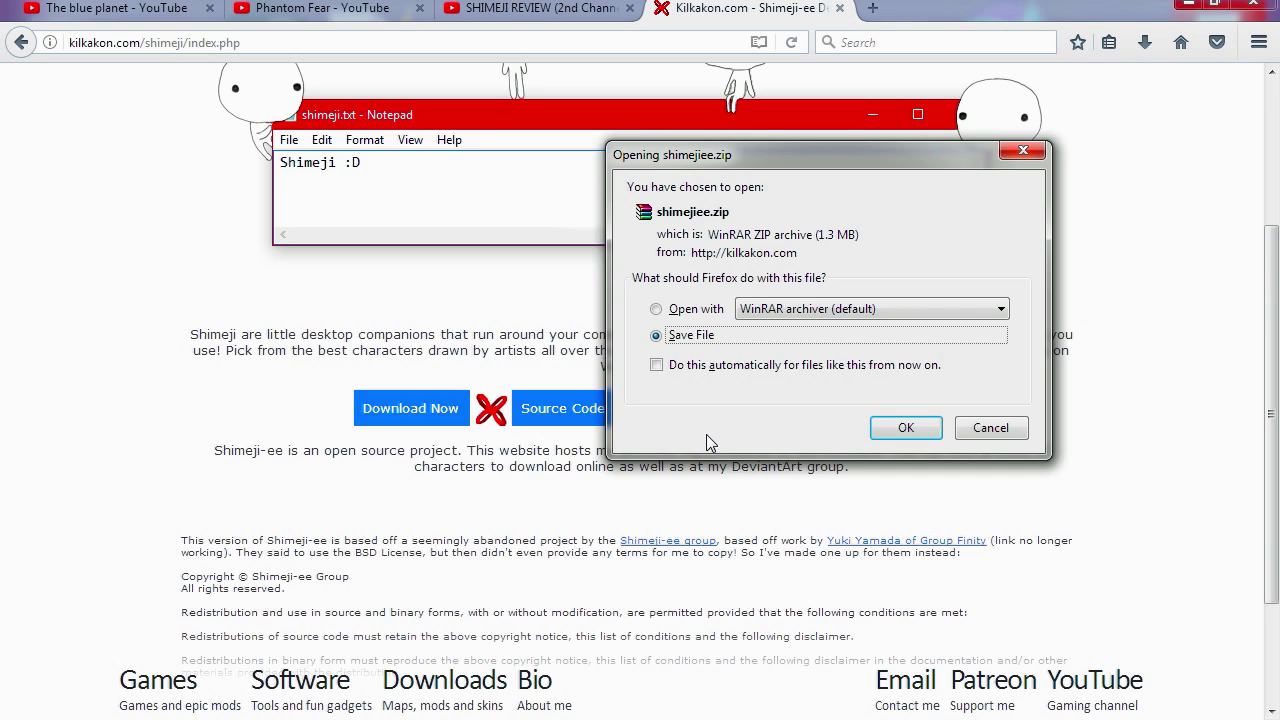
pyautogui.click(905, 428)
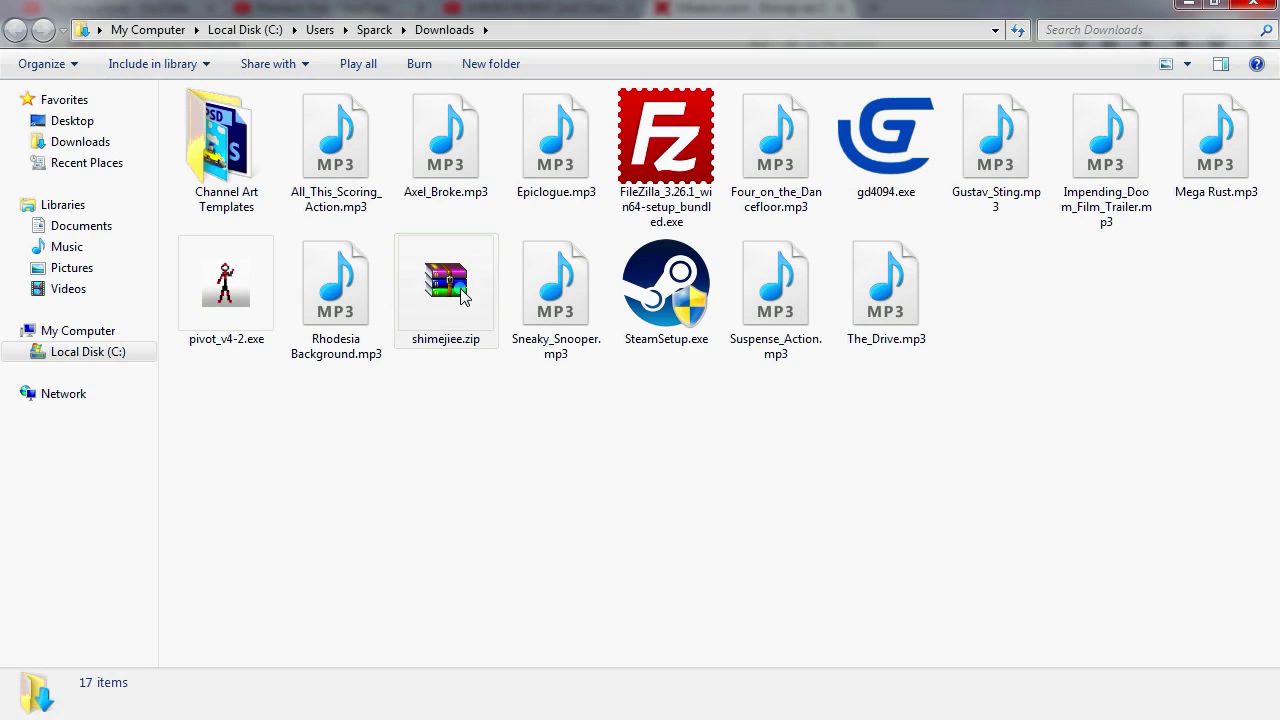
# Extract shimejiee.zip to a shimejiee folder, open it, then minimize the window
pyautogui.rightClick(464, 296)
pyautogui.click(613, 391)
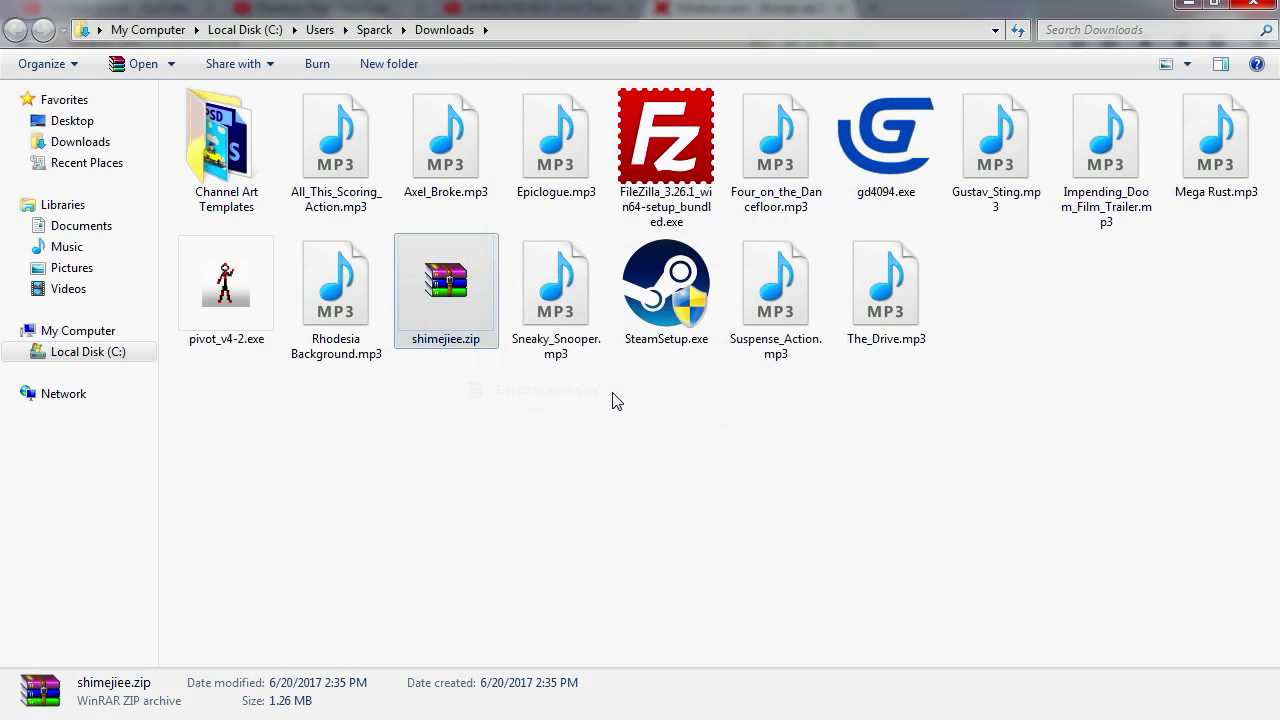
pyautogui.doubleClick(355, 148)
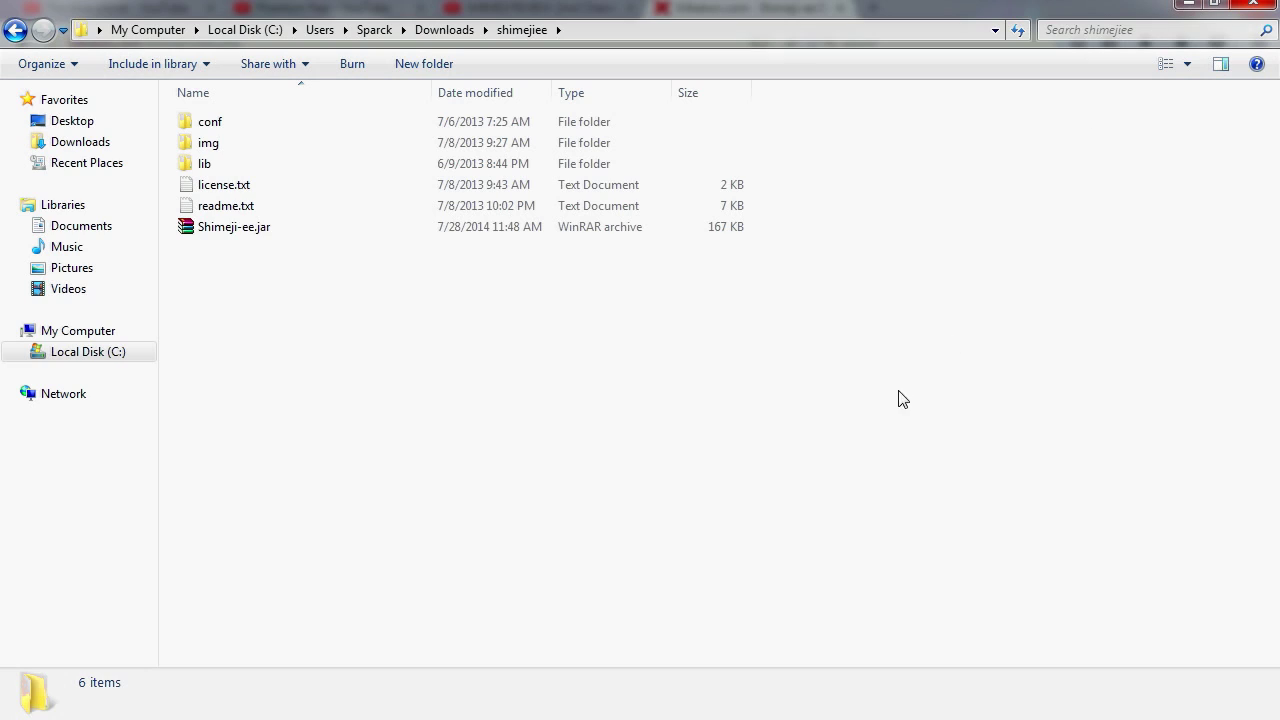
pyautogui.click(1183, 3)
# Relaunch Firefox, search 'java download' and open the java.com Download Free Java Software page
pyautogui.click(1183, 3)
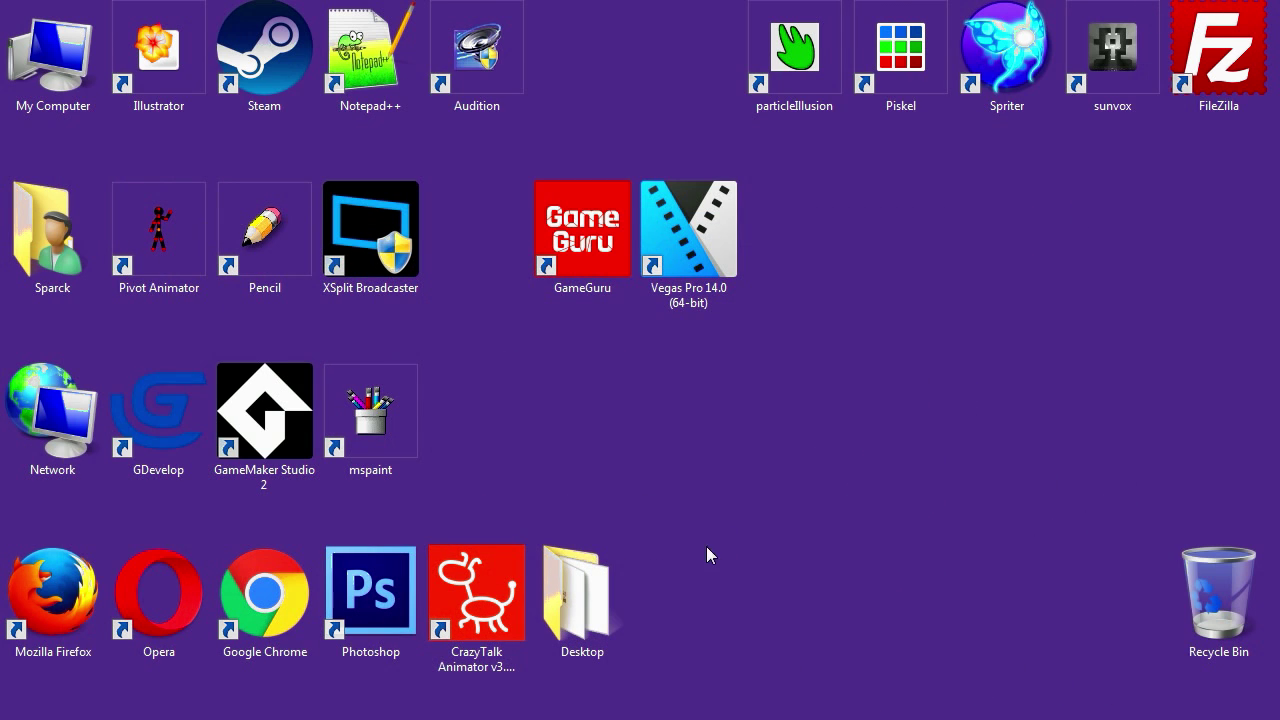
pyautogui.doubleClick(53, 595)
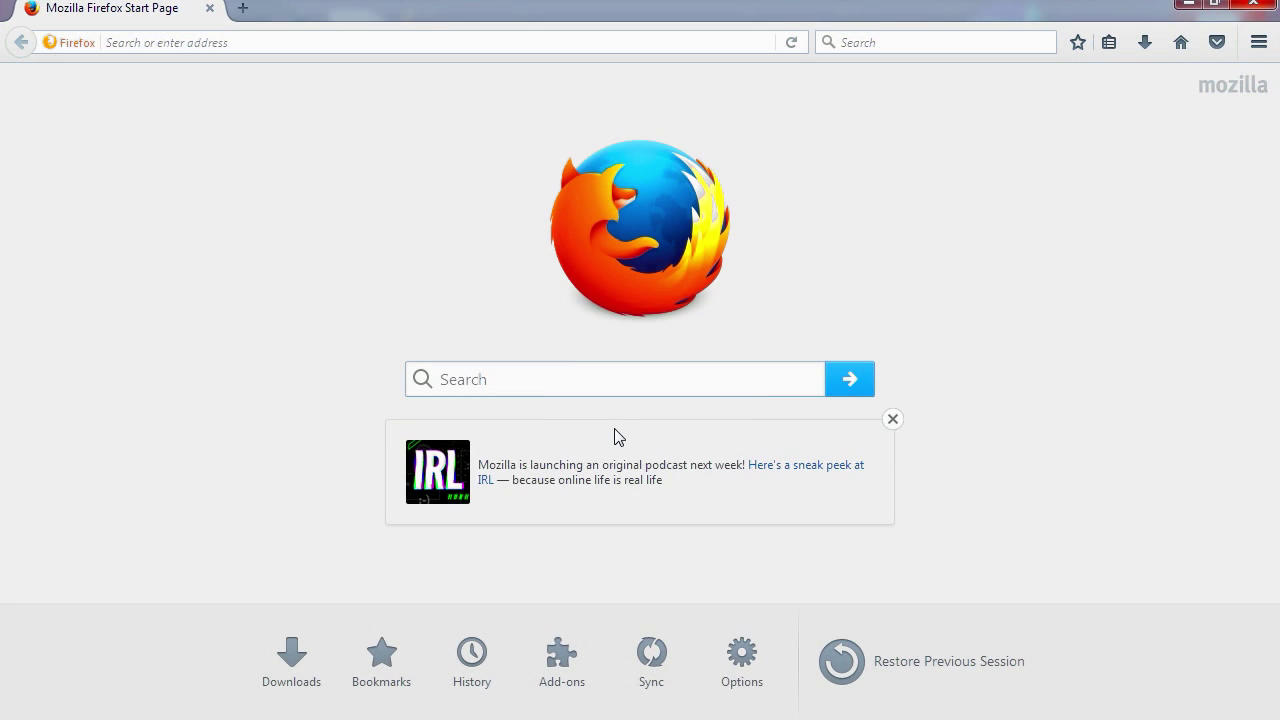
pyautogui.write('java downloa')
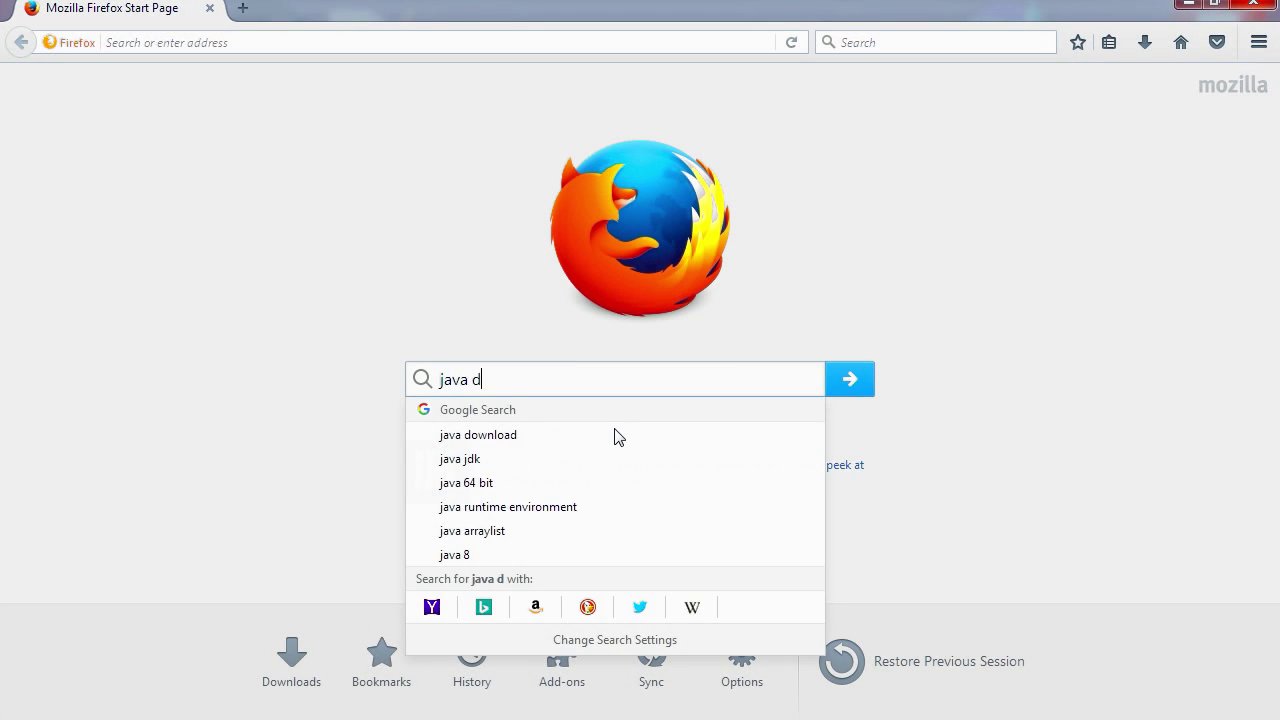
pyautogui.click(615, 435)
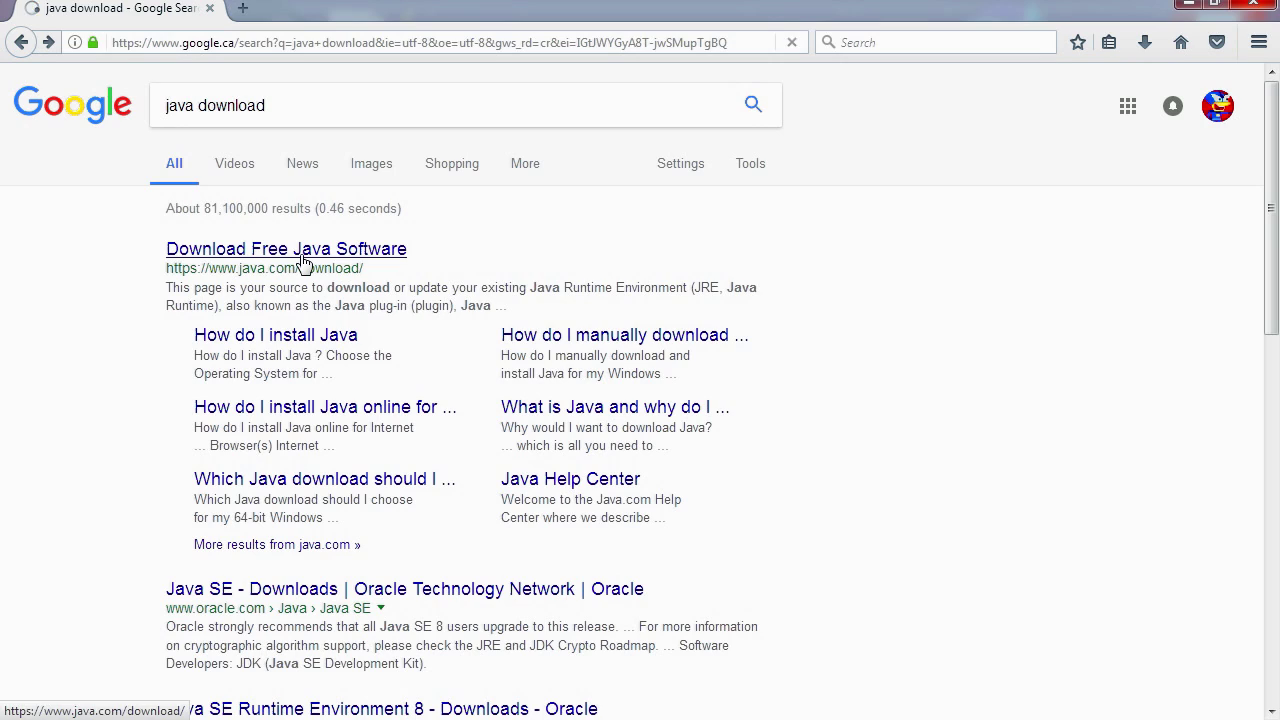
pyautogui.click(302, 256)
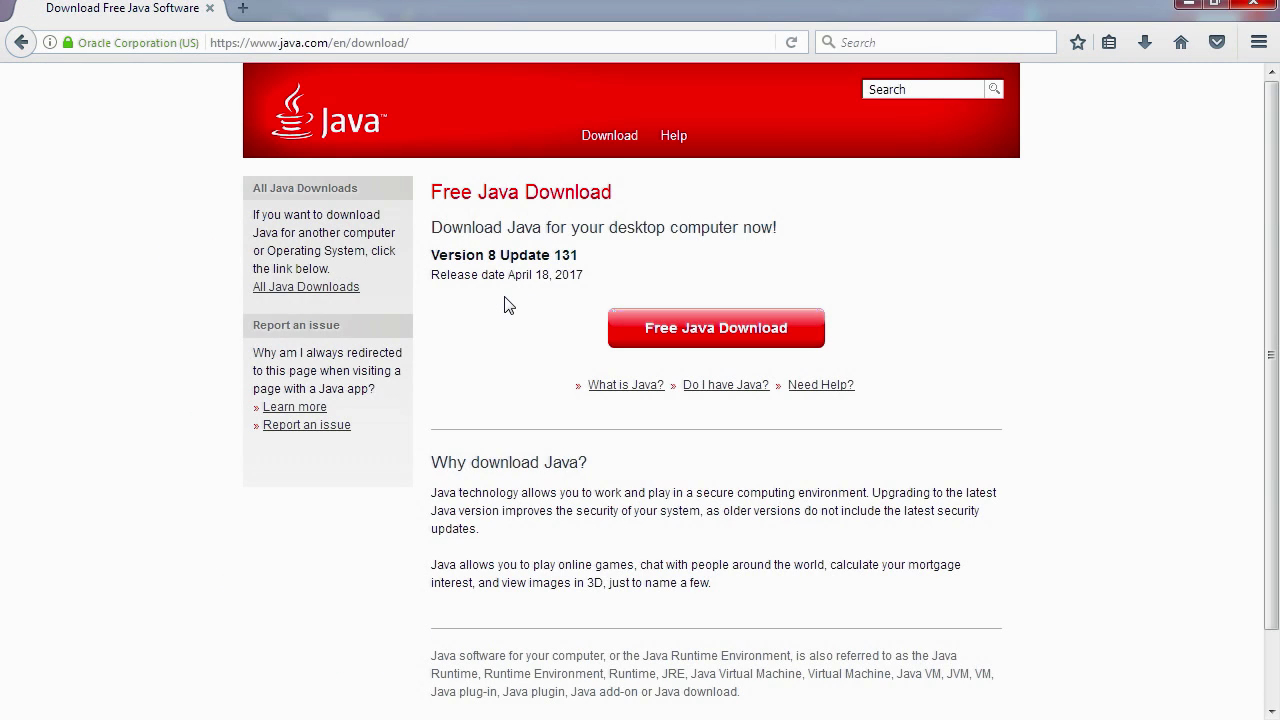
# Agree and save the Java installer jxpiinstall.exe, then show it in its downloads folder
pyautogui.click(738, 345)
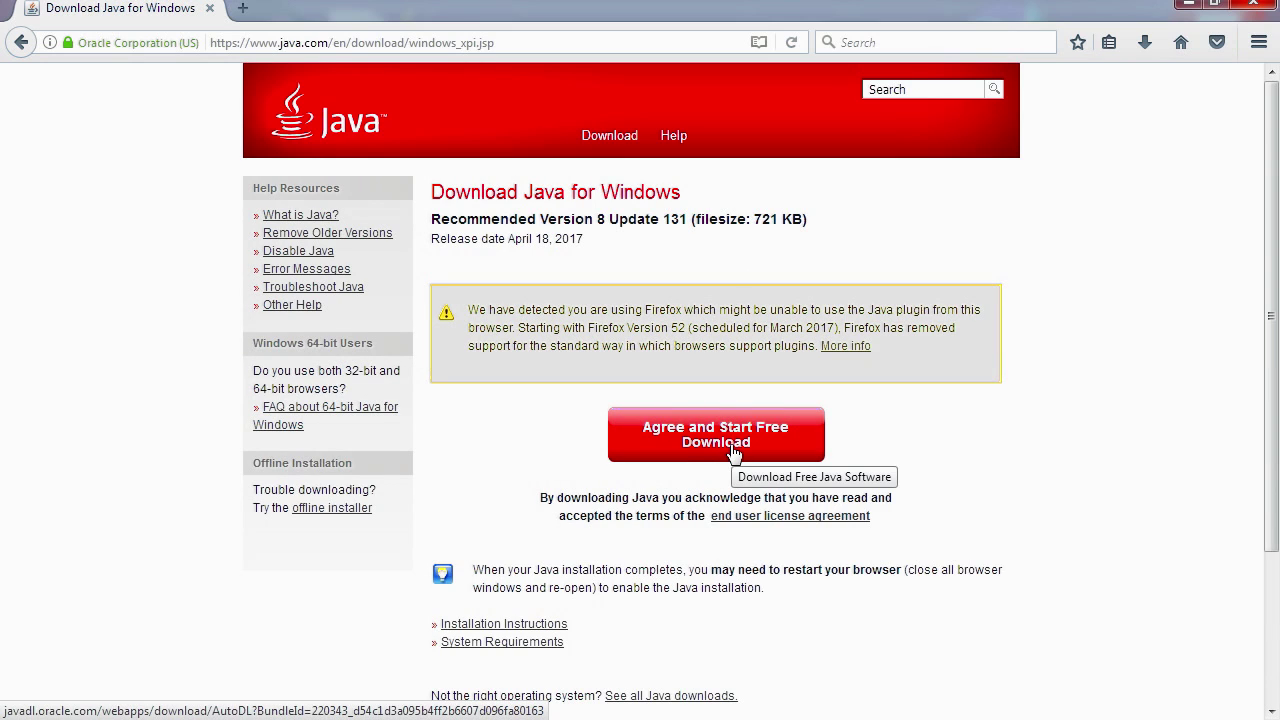
pyautogui.click(733, 452)
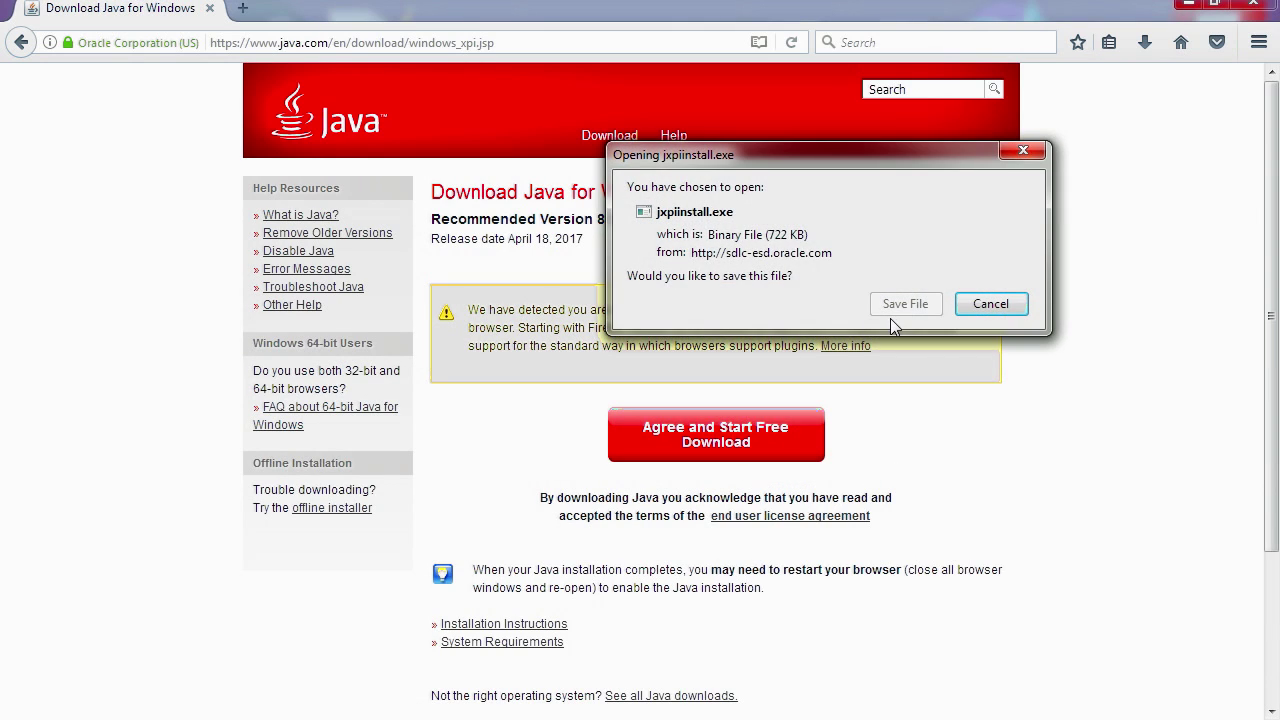
pyautogui.click(906, 304)
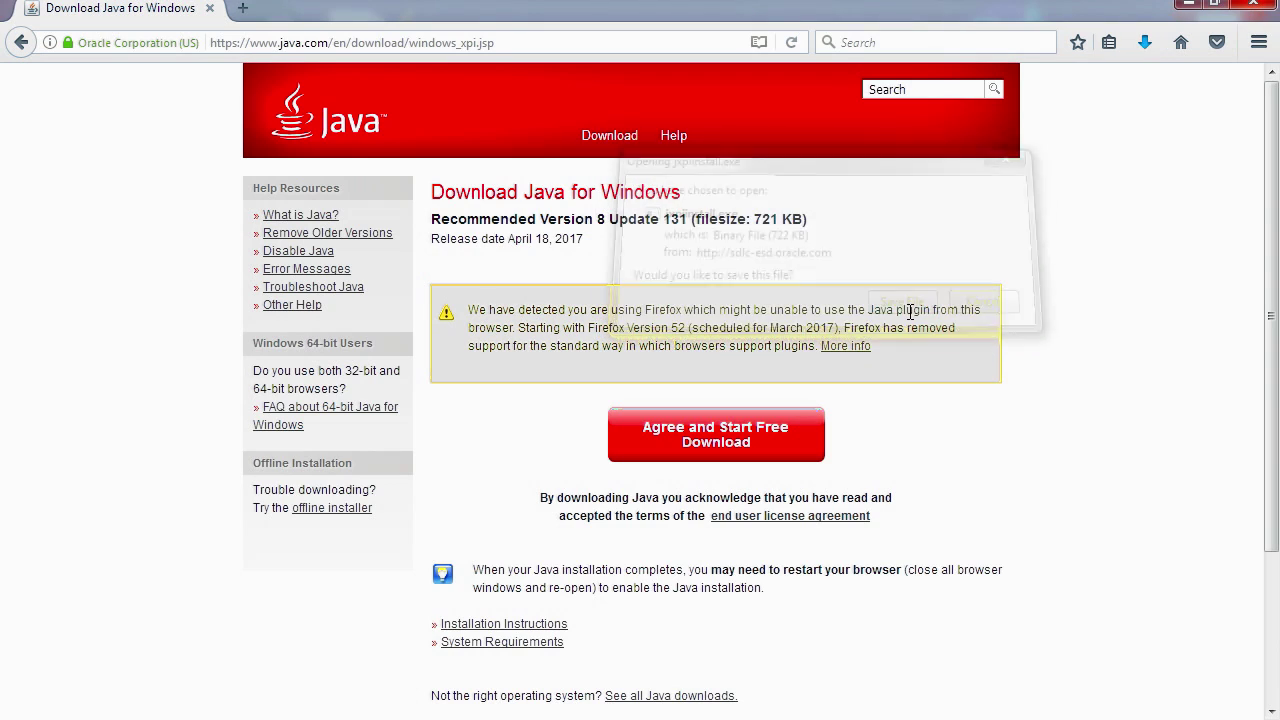
pyautogui.click(1146, 48)
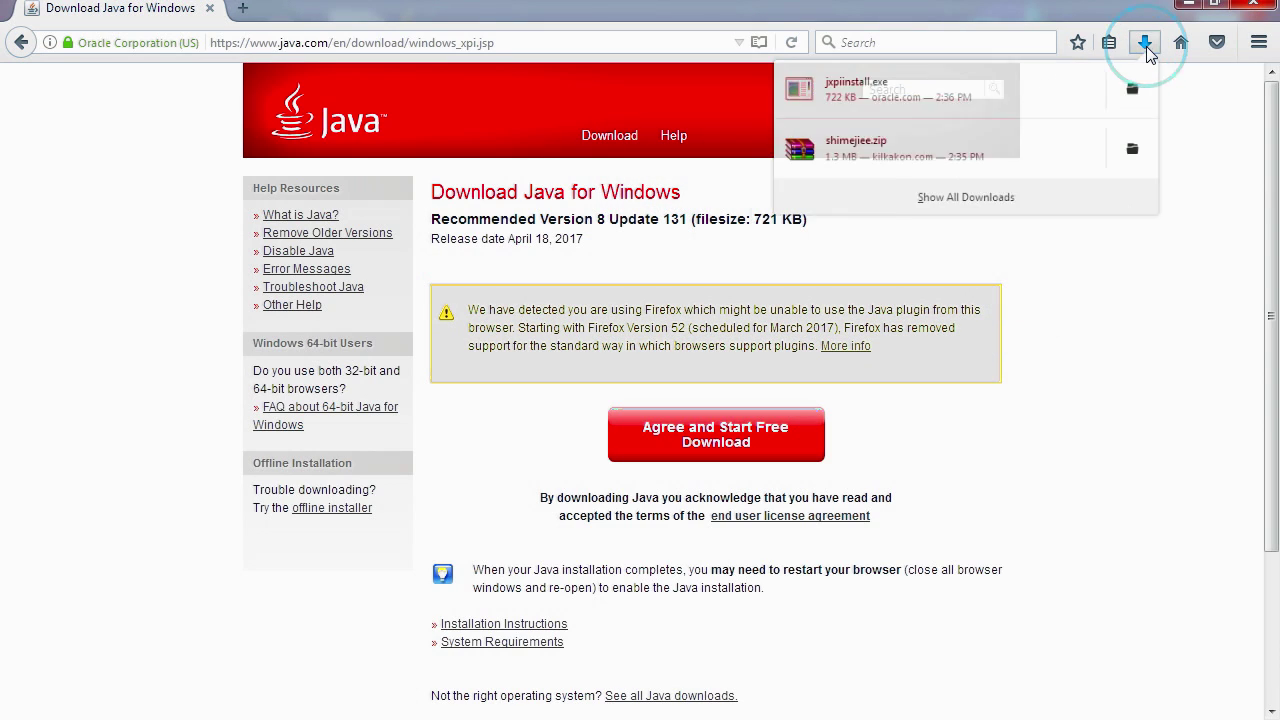
pyautogui.click(1133, 100)
# Reveal the Java Setup window and move it up and to the left
pyautogui.rightClick(244, 298)
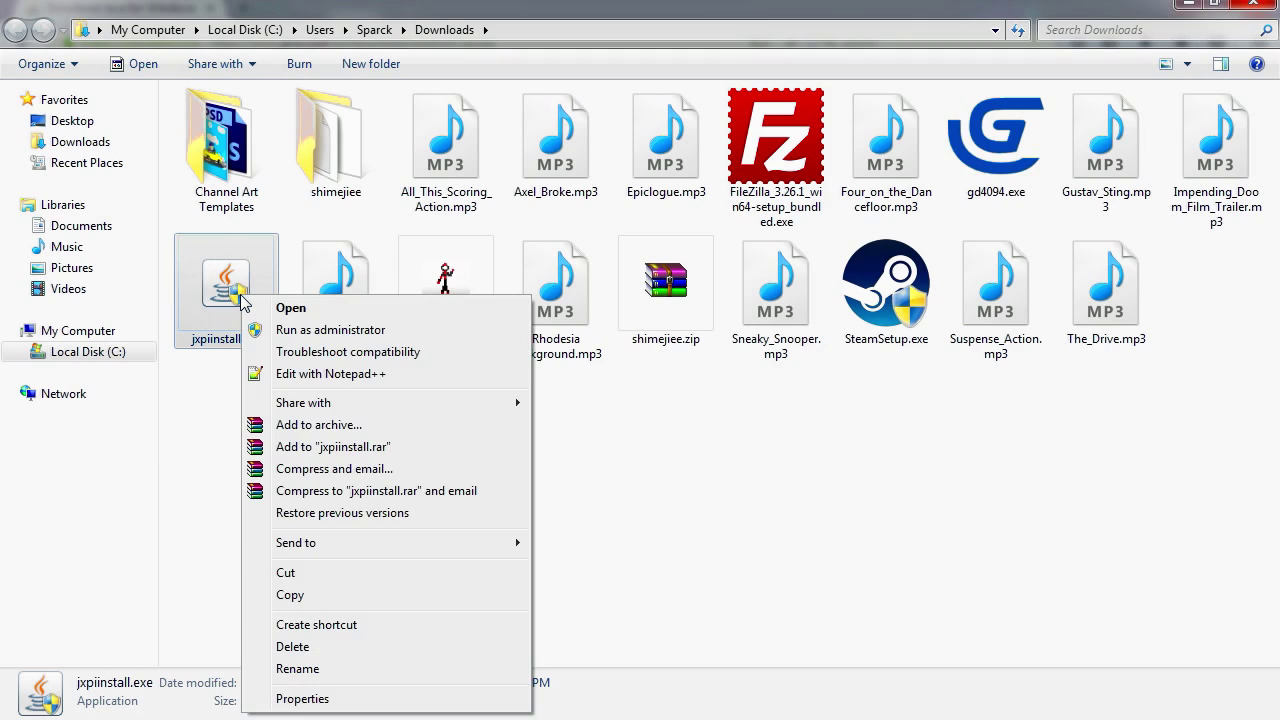
pyautogui.click(322, 330)
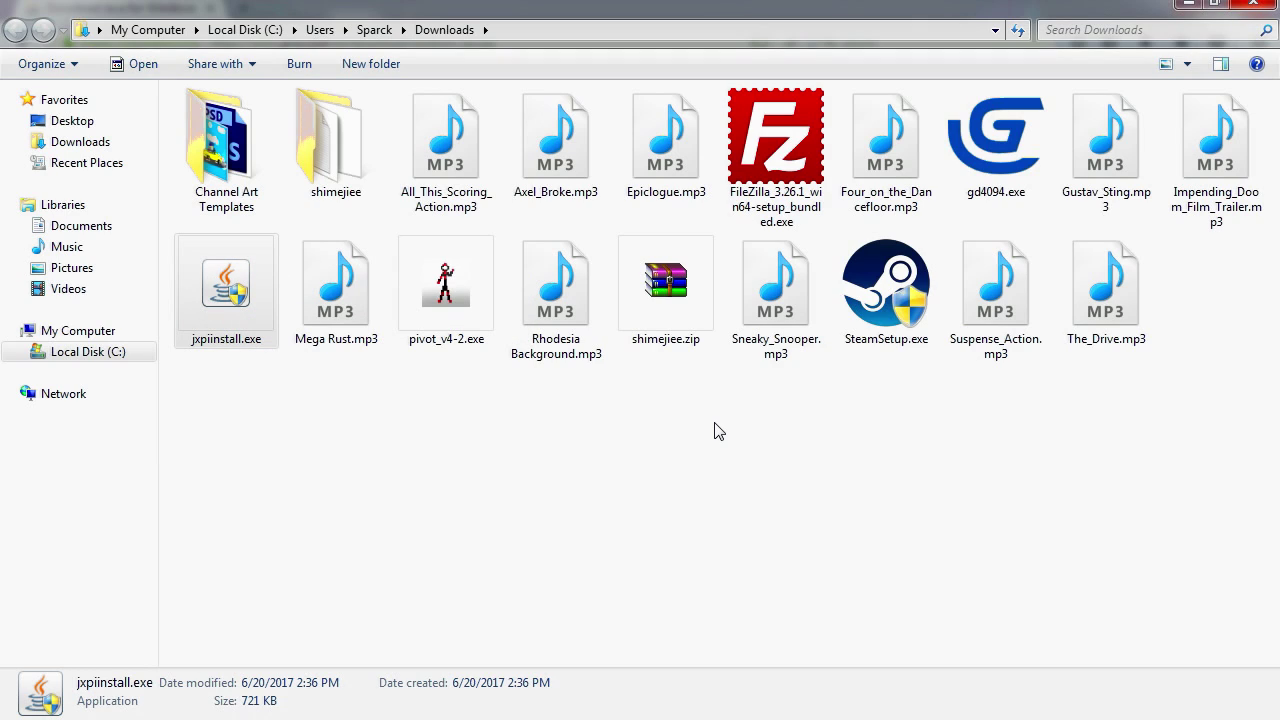
pyautogui.click(1192, 4)
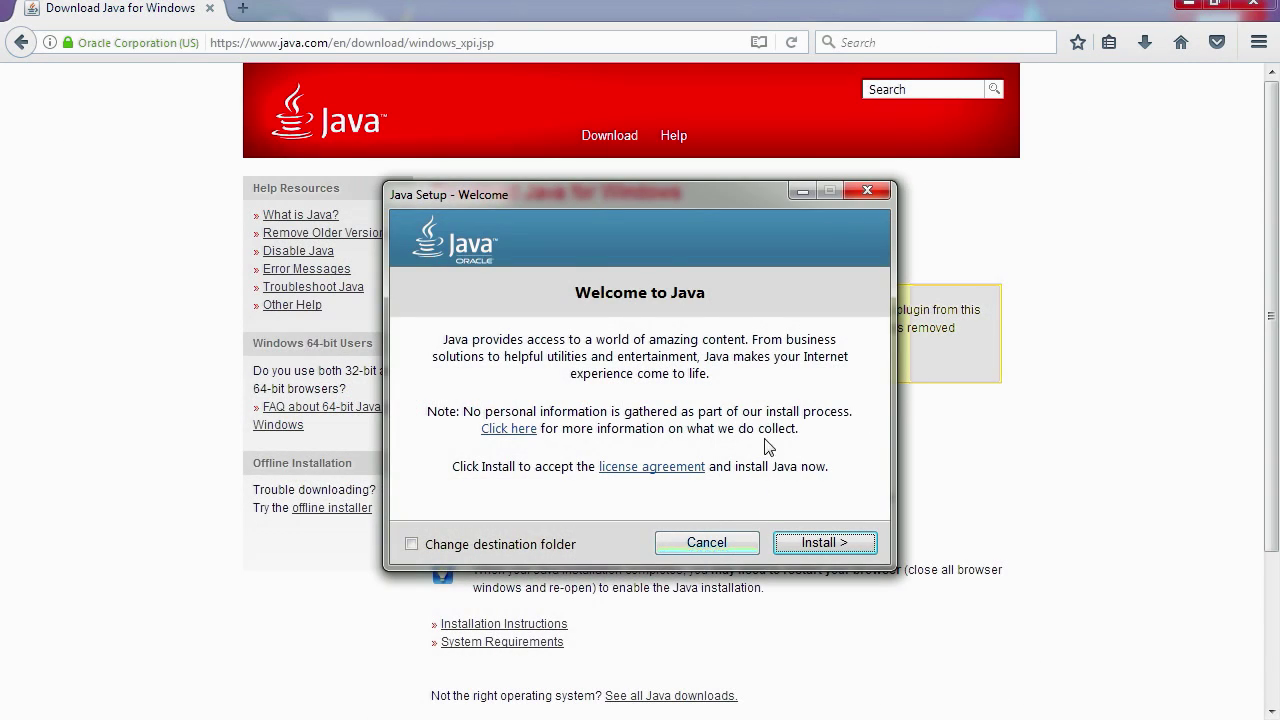
pyautogui.moveTo(704, 195); pyautogui.dragTo(678, 151)
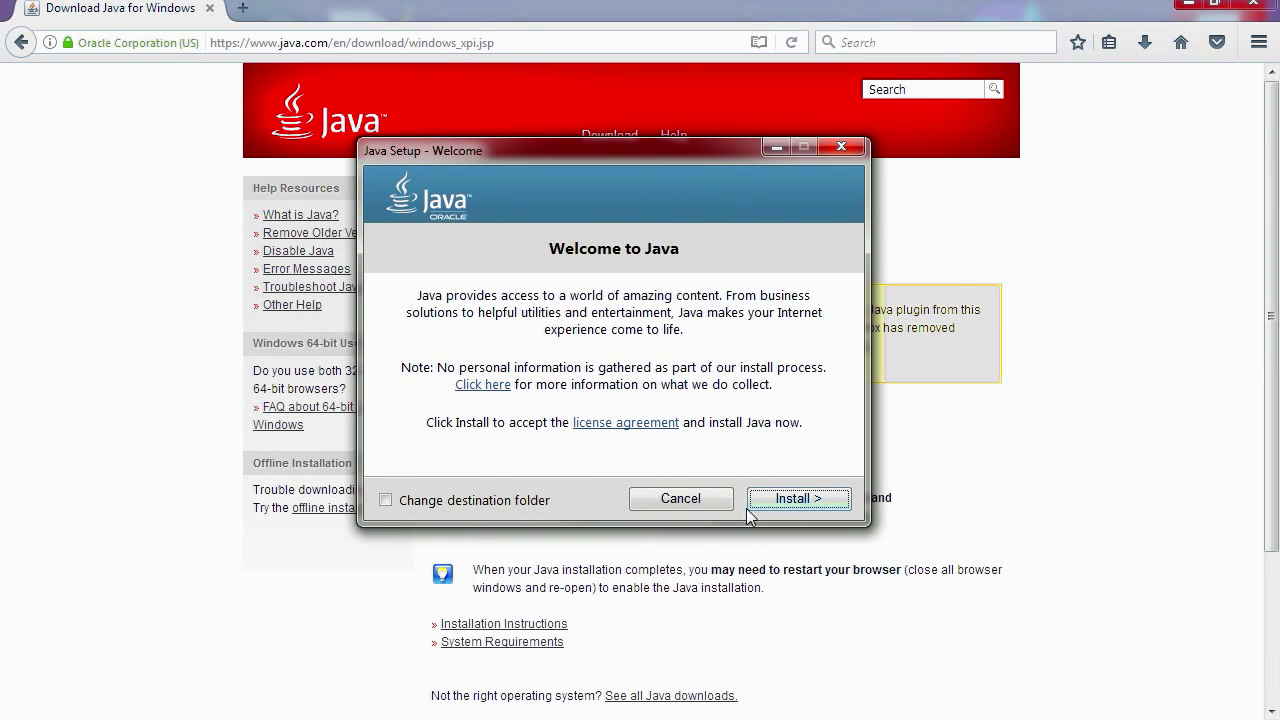
# Install Java past the Yahoo offer, then close setup and the verification browser page
pyautogui.click(798, 500)
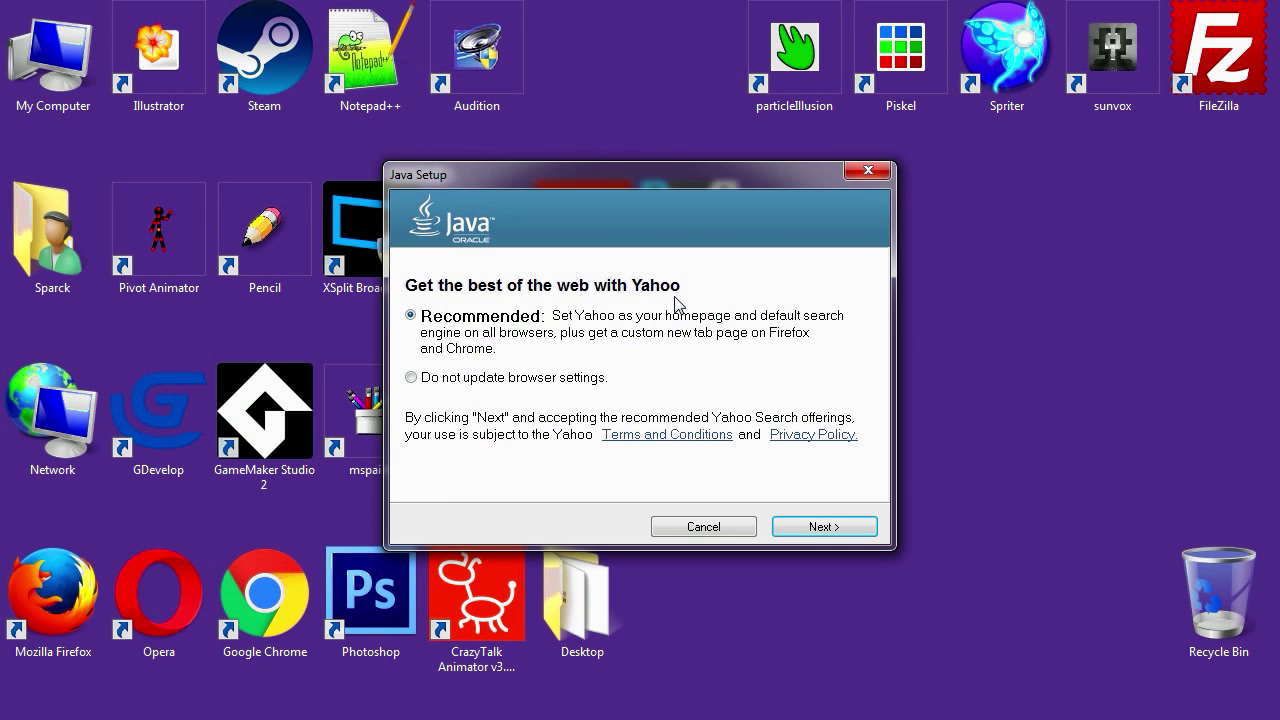
pyautogui.click(812, 527)
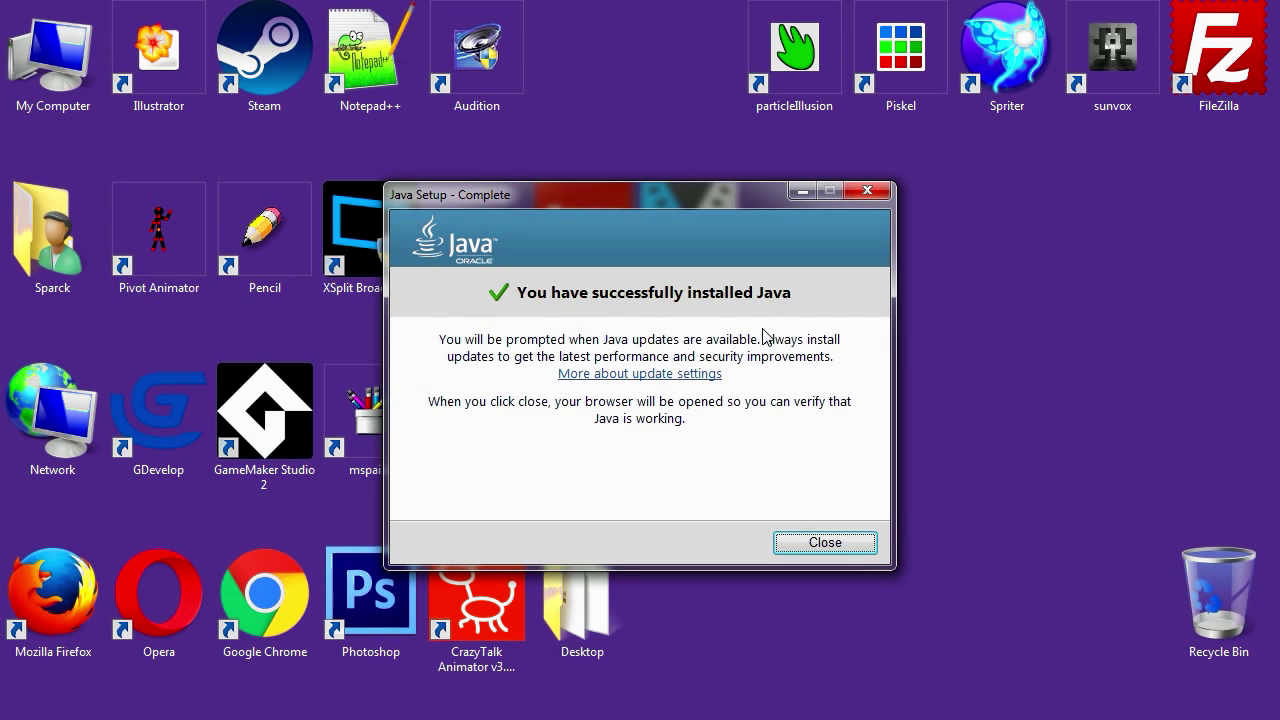
pyautogui.click(834, 552)
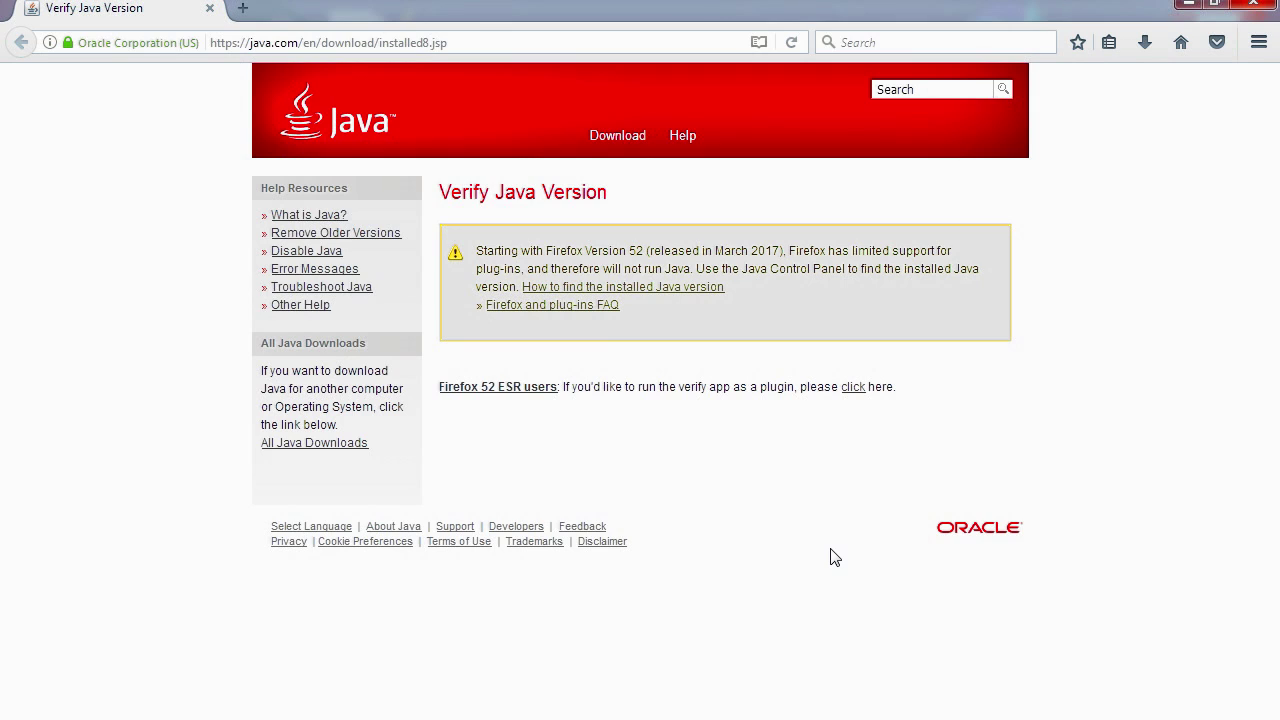
pyautogui.click(1253, 5)
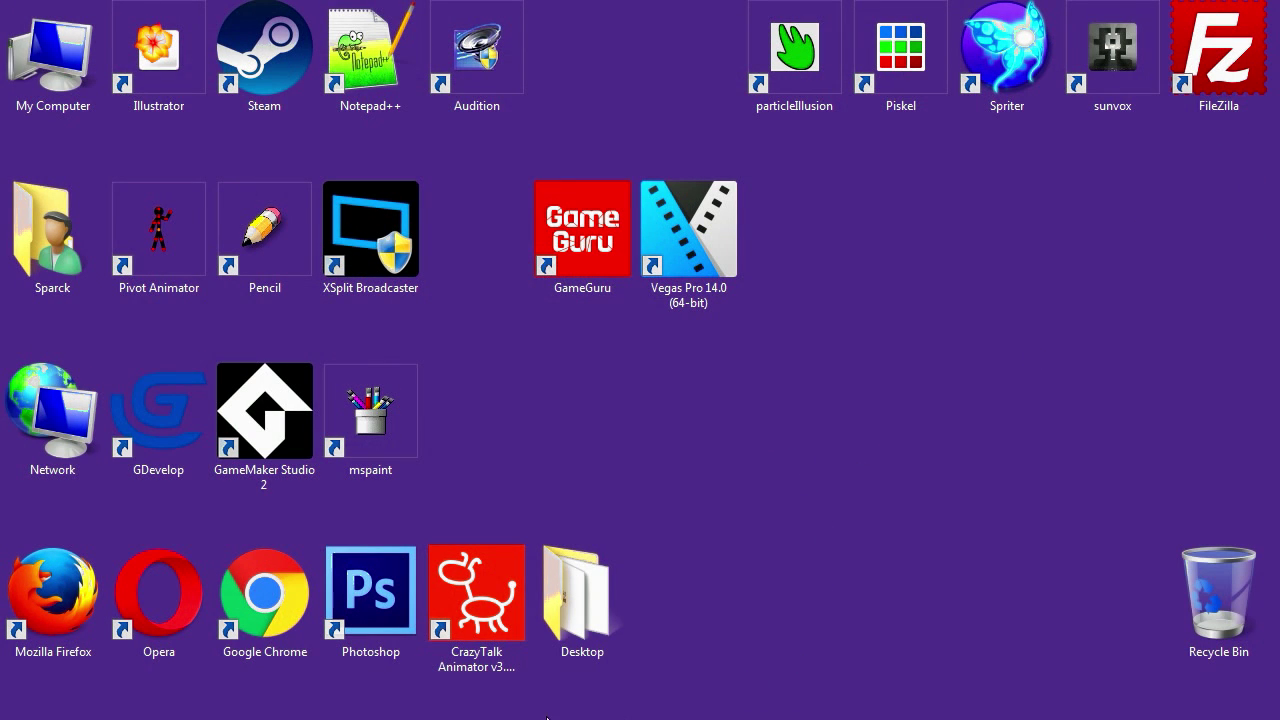
# Run Shimeji-ee.jar from the shimejiee folder, drag the mascot up-left, then minimize Explorer
pyautogui.click(495, 715)
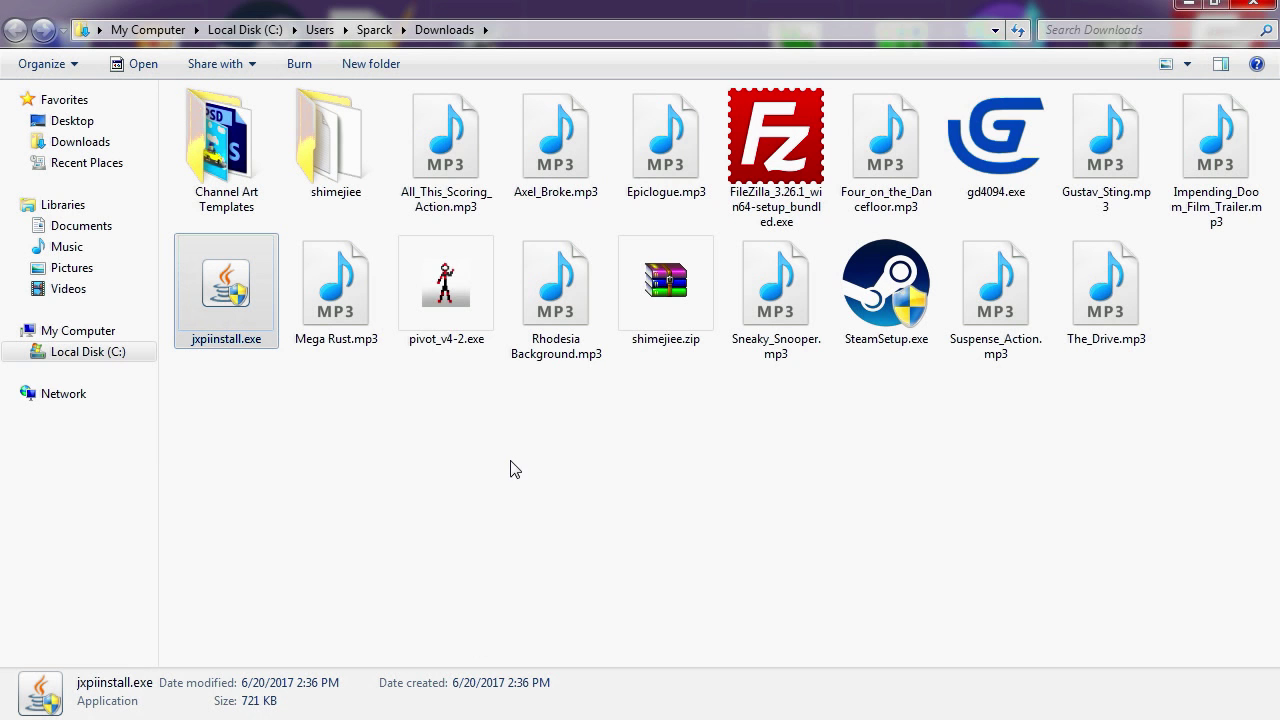
pyautogui.doubleClick(350, 145)
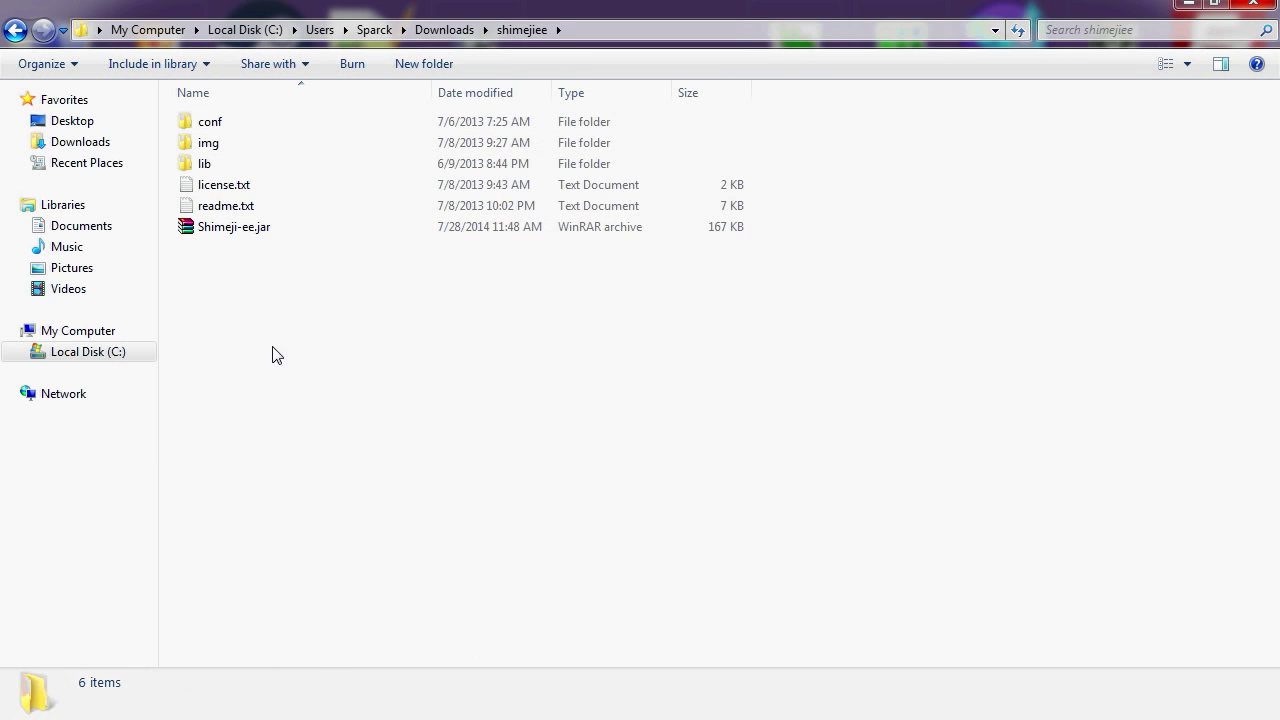
pyautogui.click(262, 230)
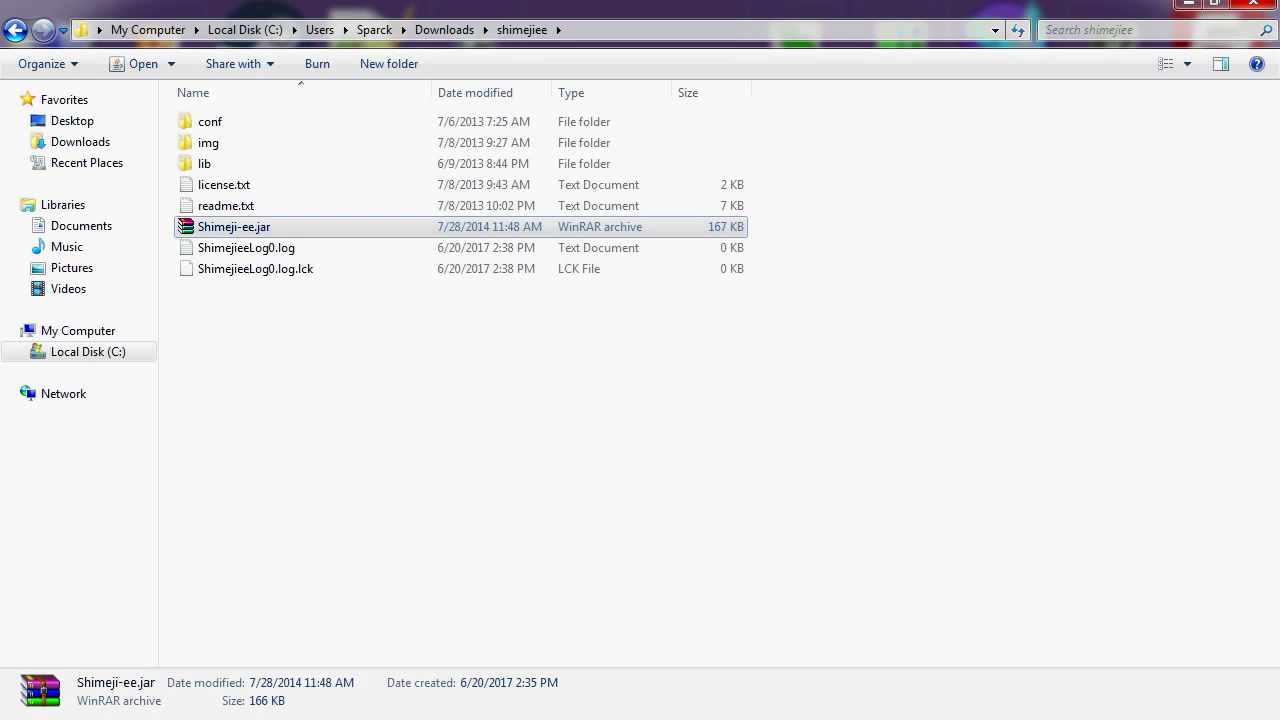
pyautogui.moveTo(671, 514); pyautogui.dragTo(543, 371)
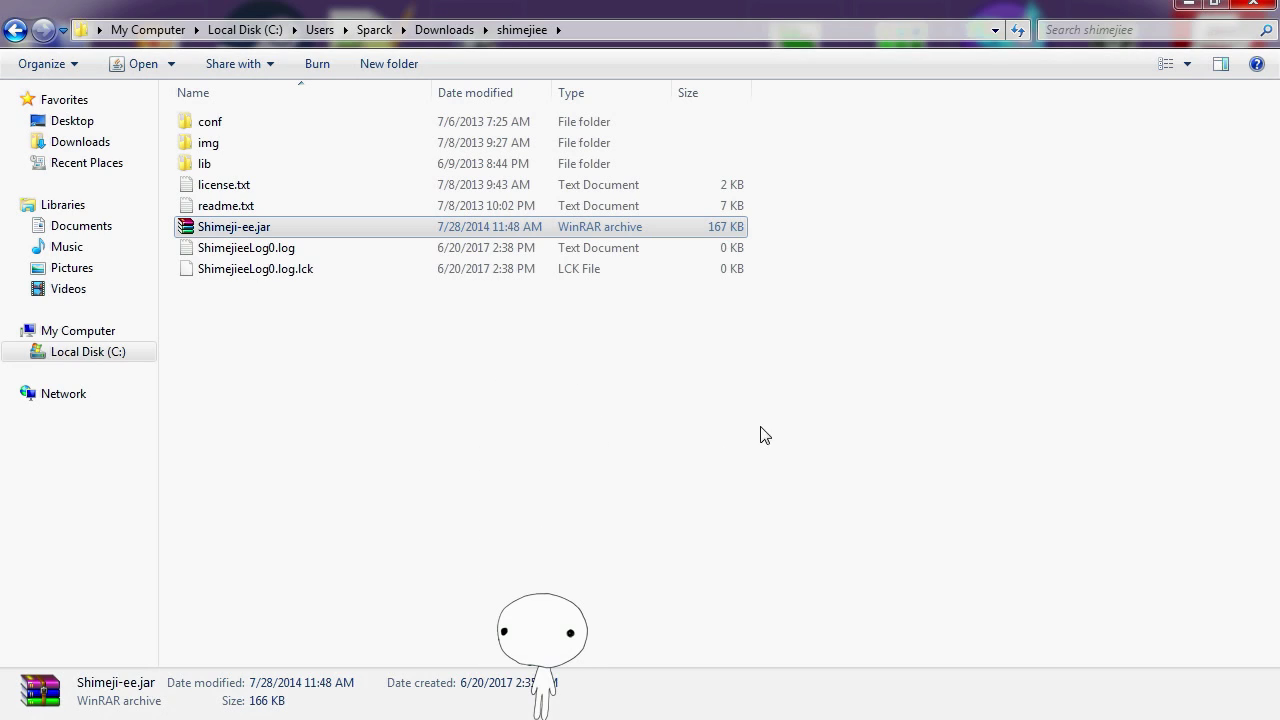
pyautogui.click(1188, 4)
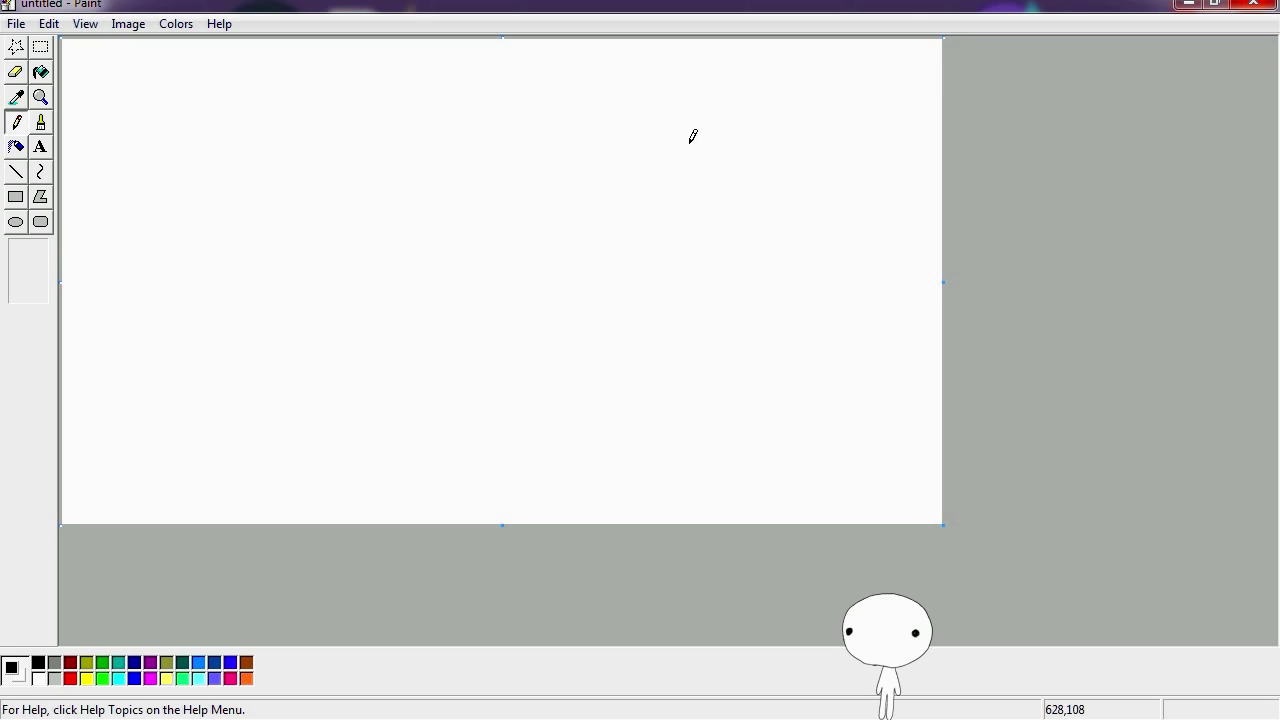
# Shrink Paint to a small window and call another Shimeji from the tray icon
pyautogui.doubleClick(690, 22)
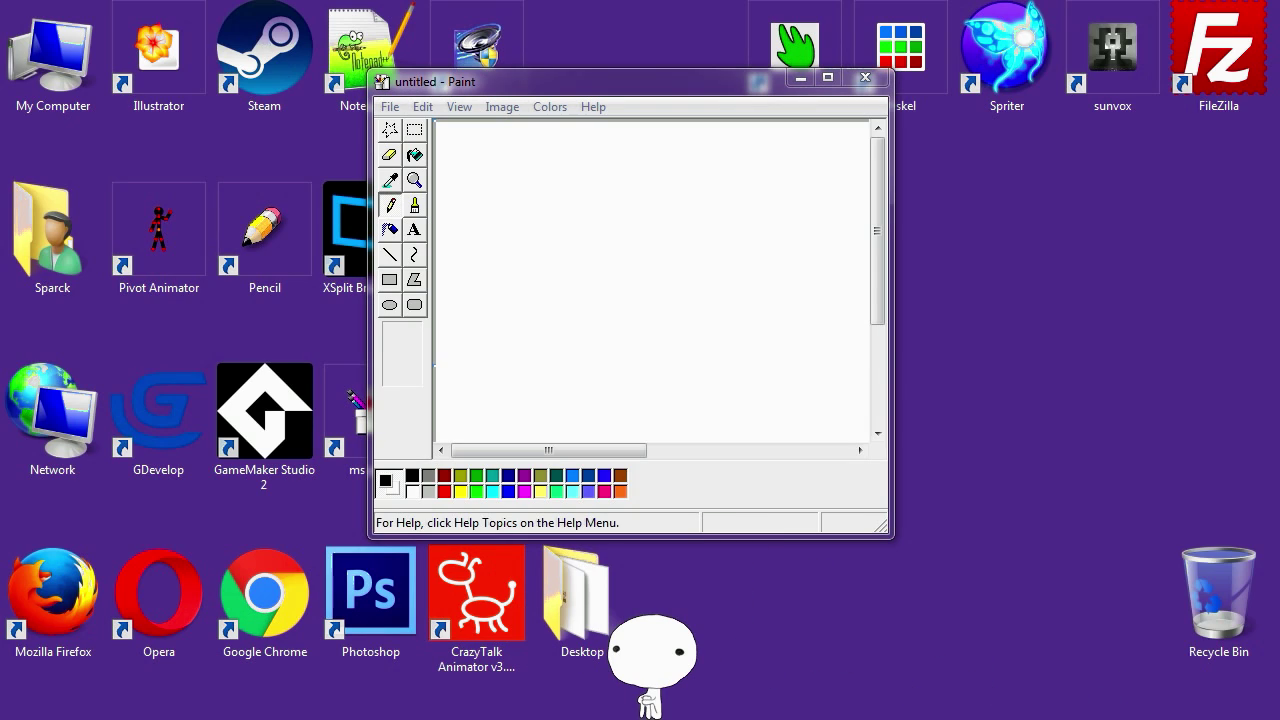
pyautogui.click(1105, 717)
pyautogui.rightClick(1074, 640)
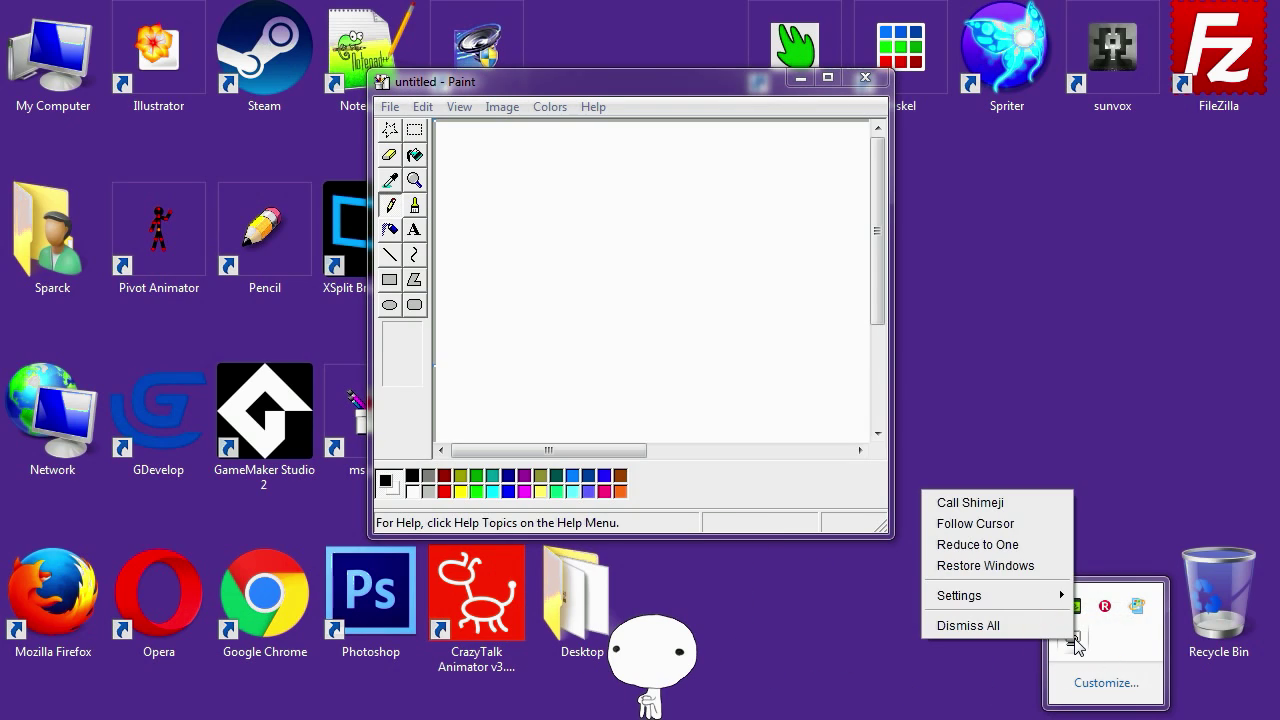
pyautogui.click(1013, 503)
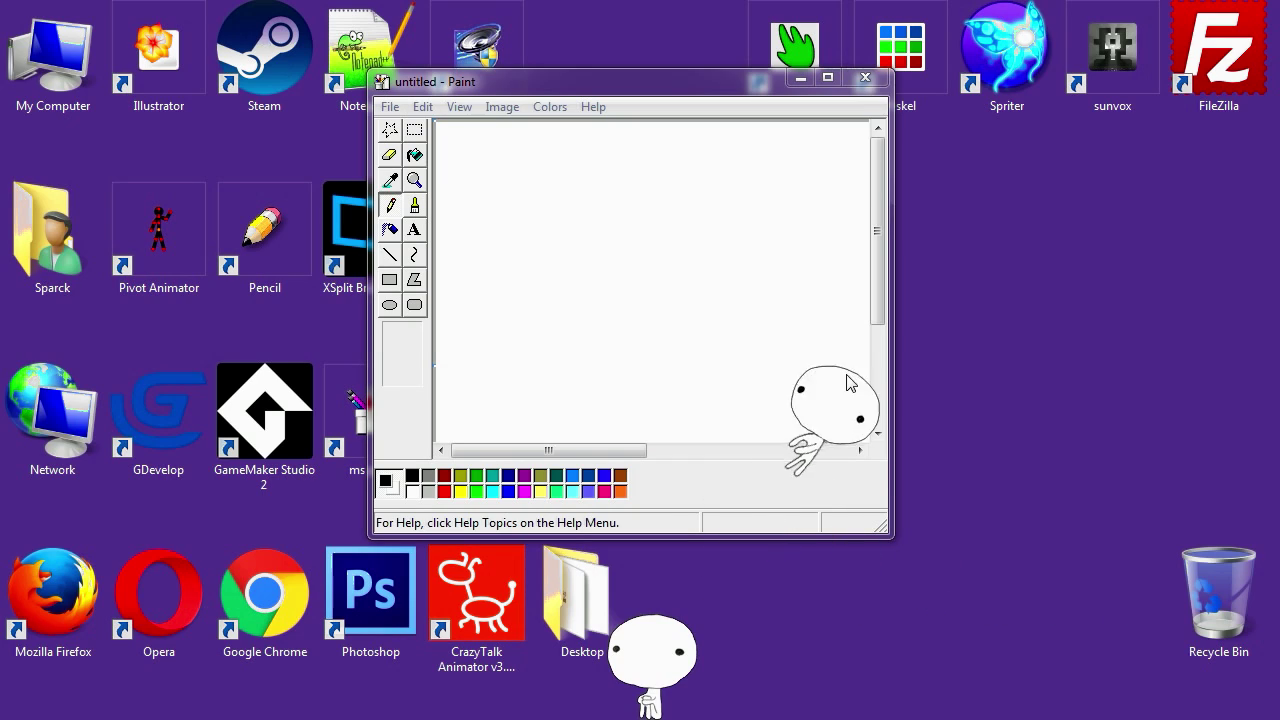
# Make one mascot perform a chosen behaviour from its menu, then reopen the Shimeji tray menu
pyautogui.rightClick(952, 520)
pyautogui.click(986, 622)
pyautogui.rightClick(894, 631)
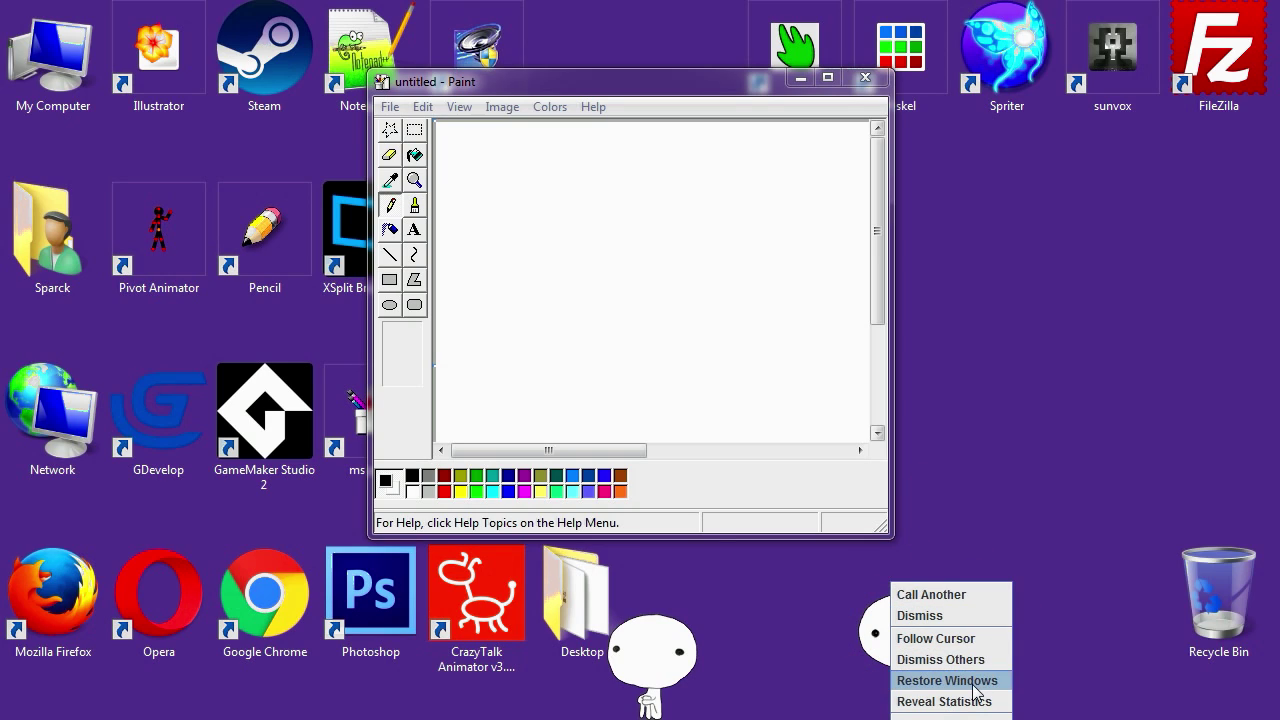
pyautogui.click(940, 680)
pyautogui.rightClick(662, 632)
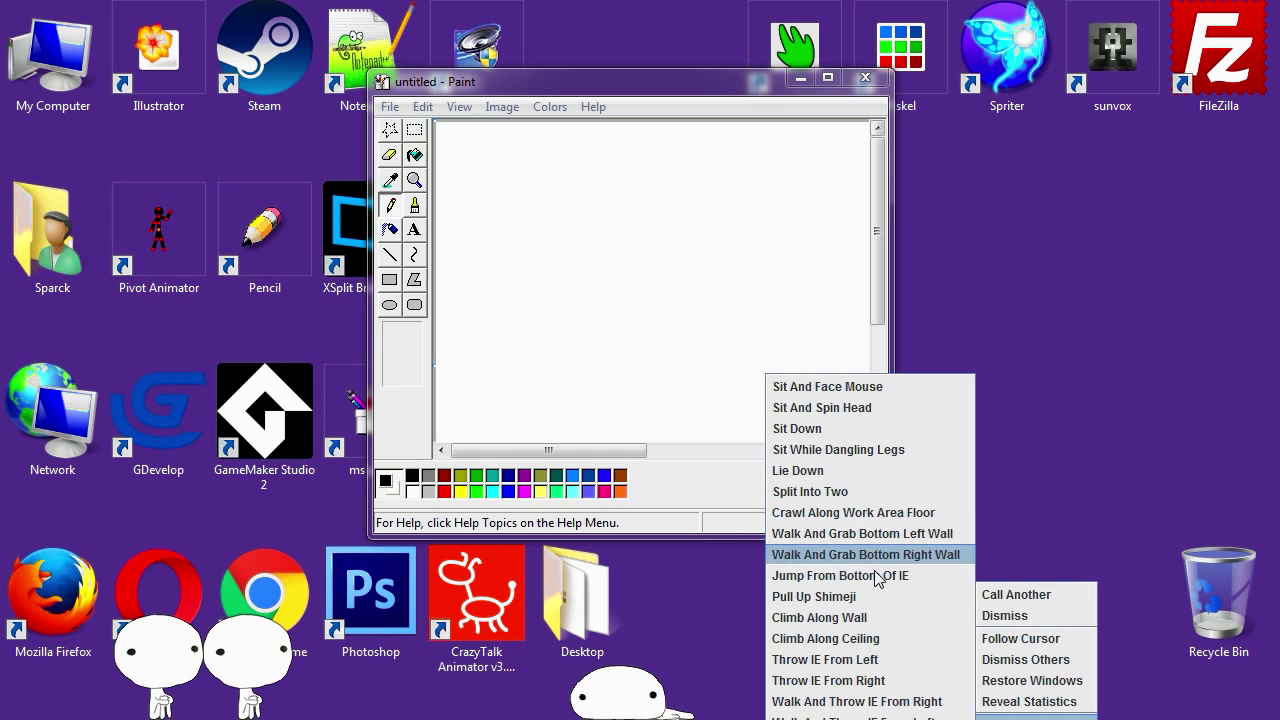
pyautogui.click(866, 640)
pyautogui.click(1063, 718)
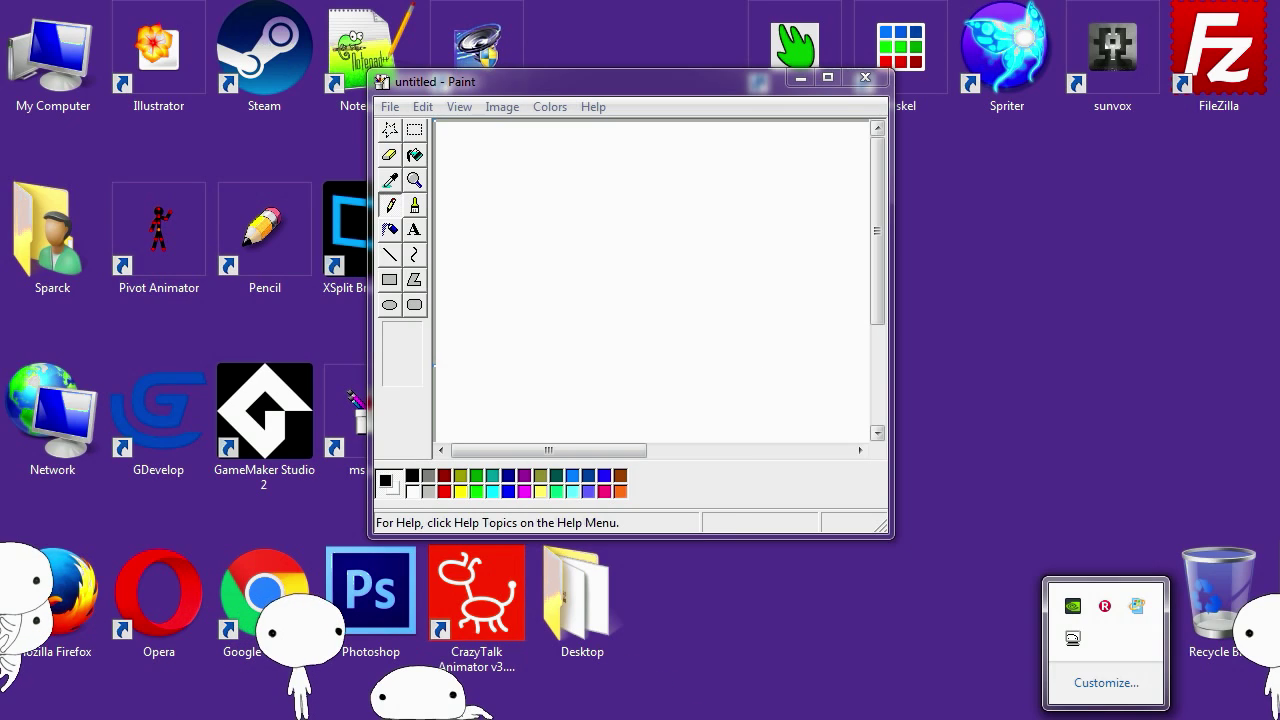
pyautogui.rightClick(1073, 645)
# Launch Piskel and add 'Piskel' to Shimeji-ee's Interactive Windows list
pyautogui.moveTo(1015, 597)
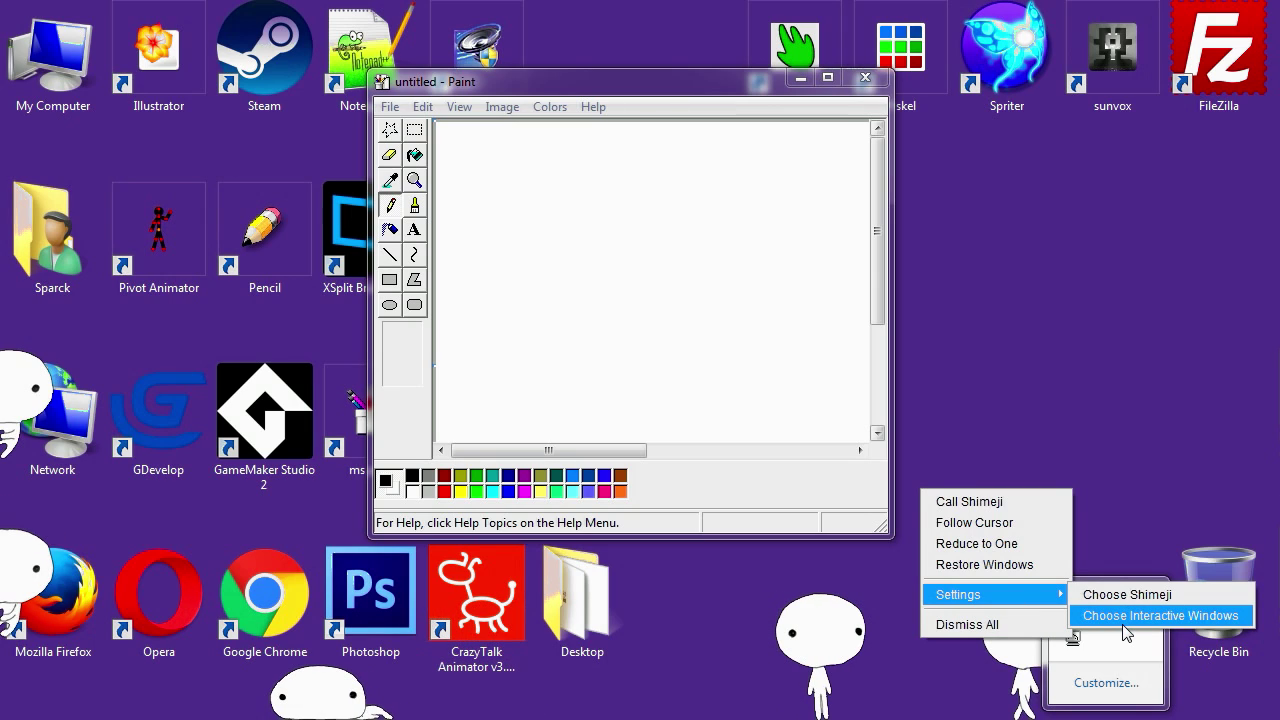
pyautogui.click(1127, 616)
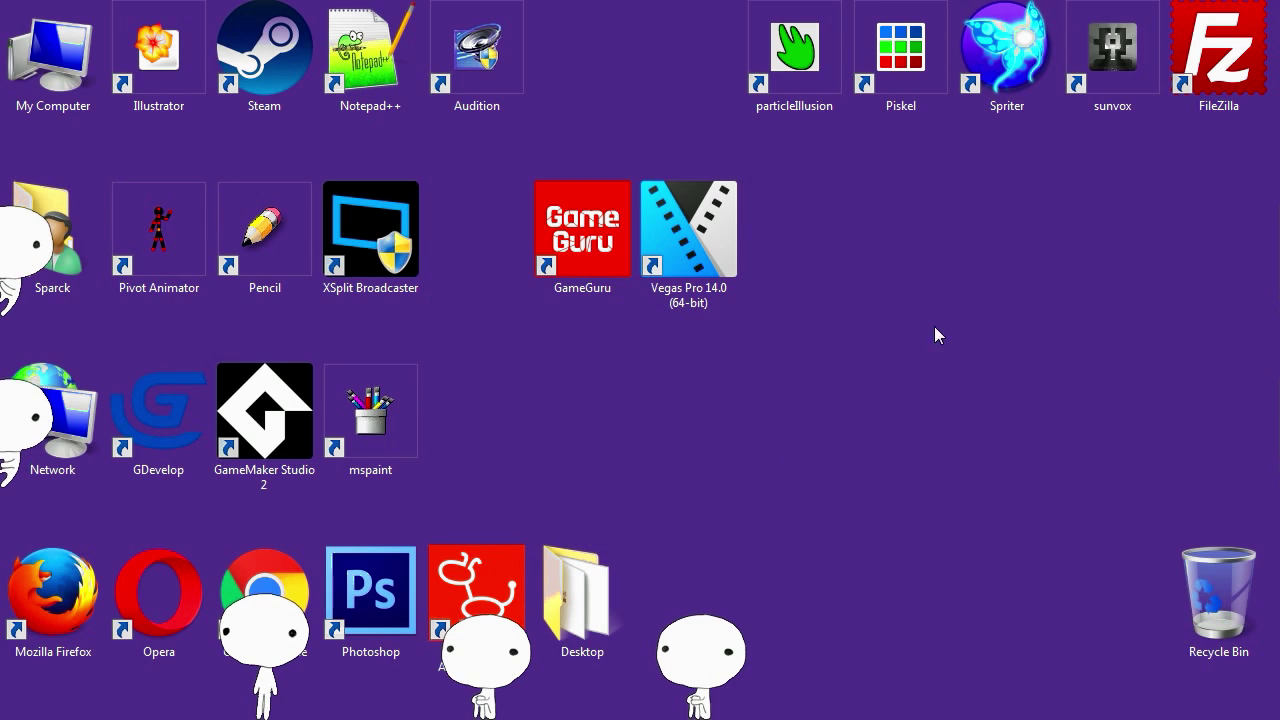
pyautogui.doubleClick(901, 47)
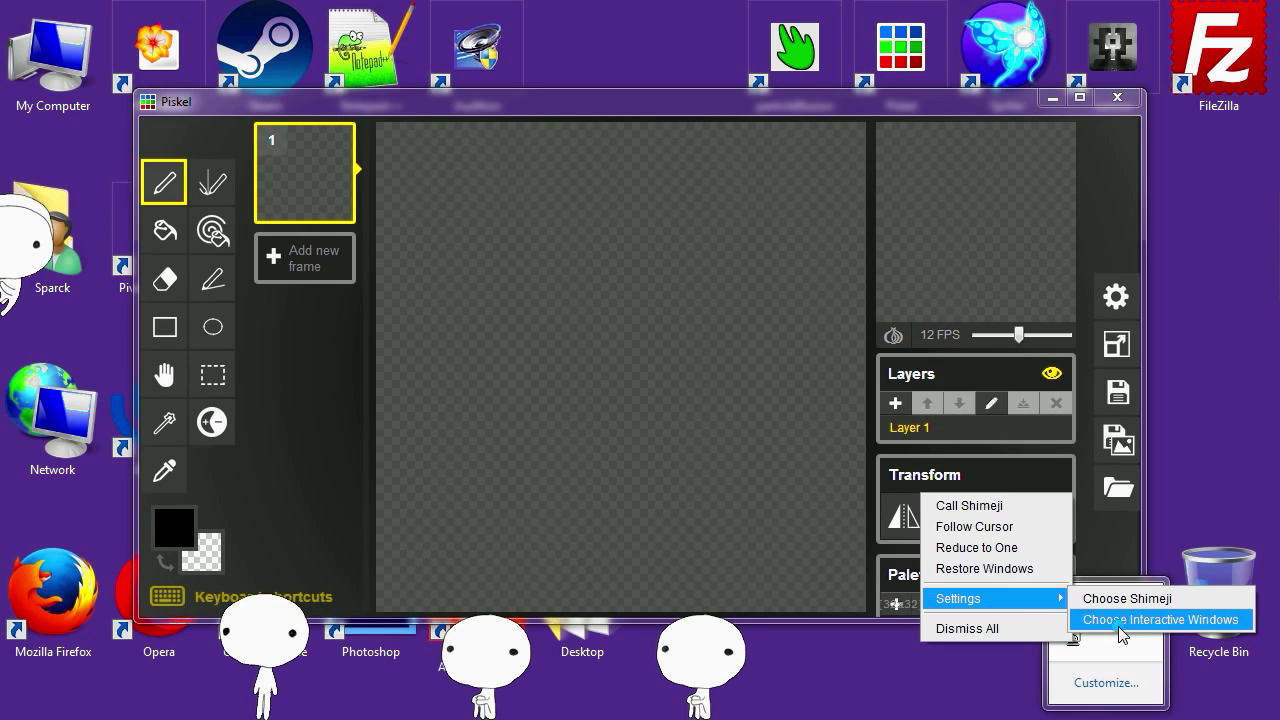
pyautogui.click(1123, 621)
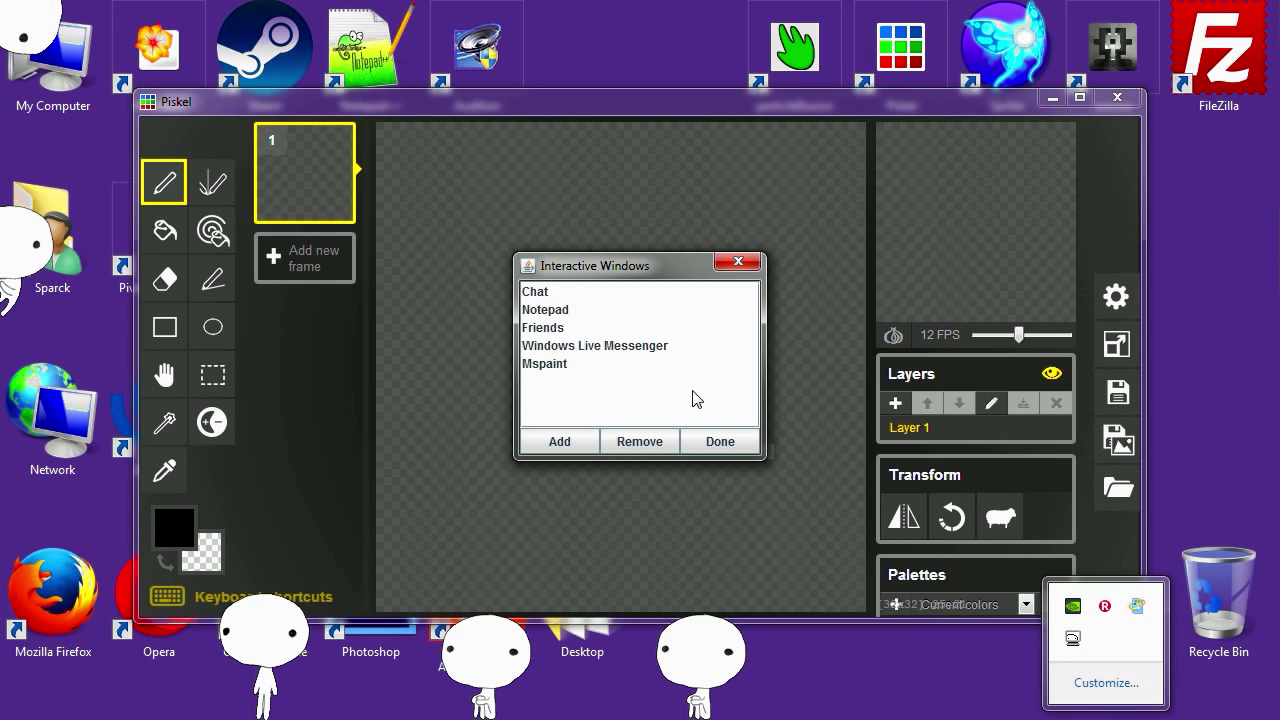
pyautogui.click(568, 442)
pyautogui.write('Piskel')
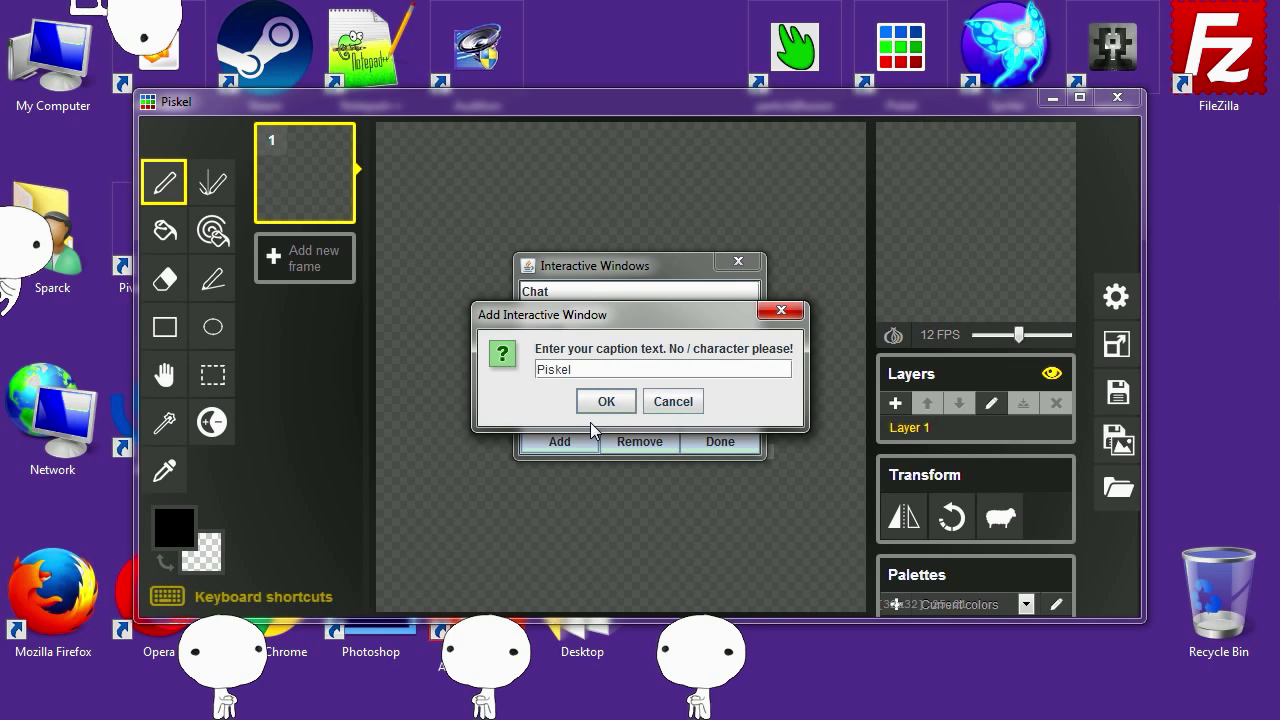
pyautogui.click(606, 401)
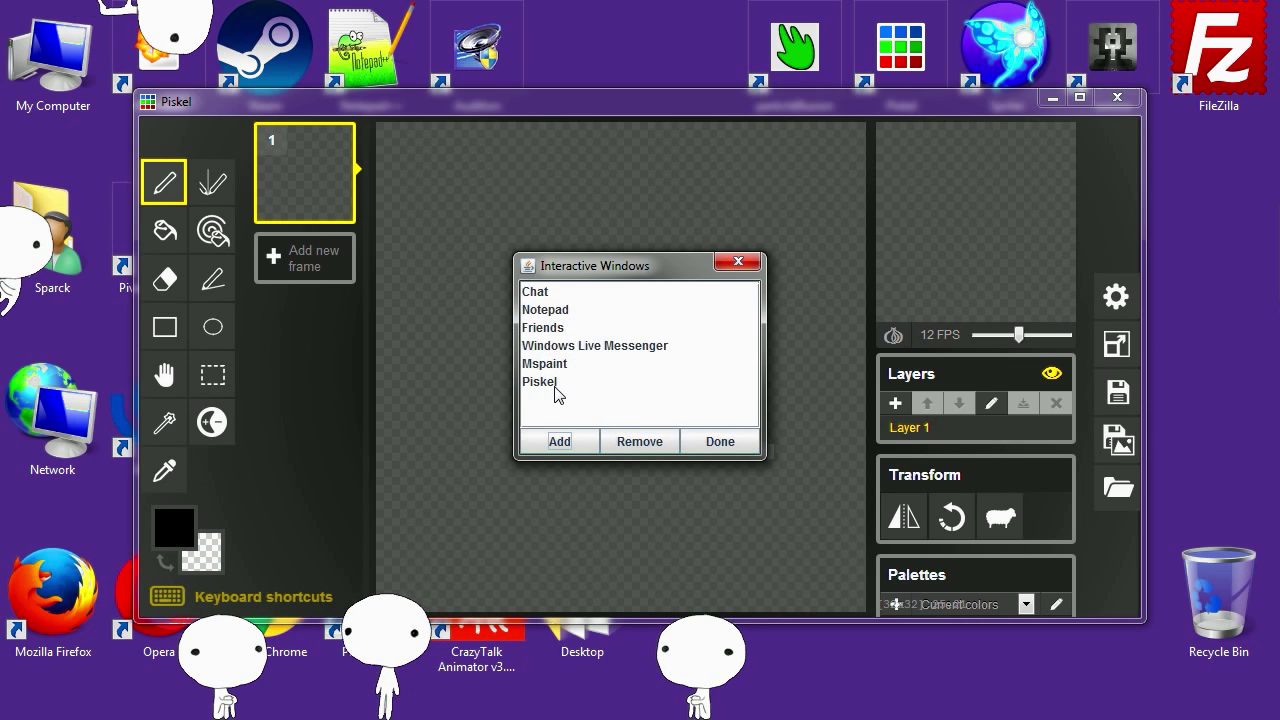
pyautogui.click(721, 442)
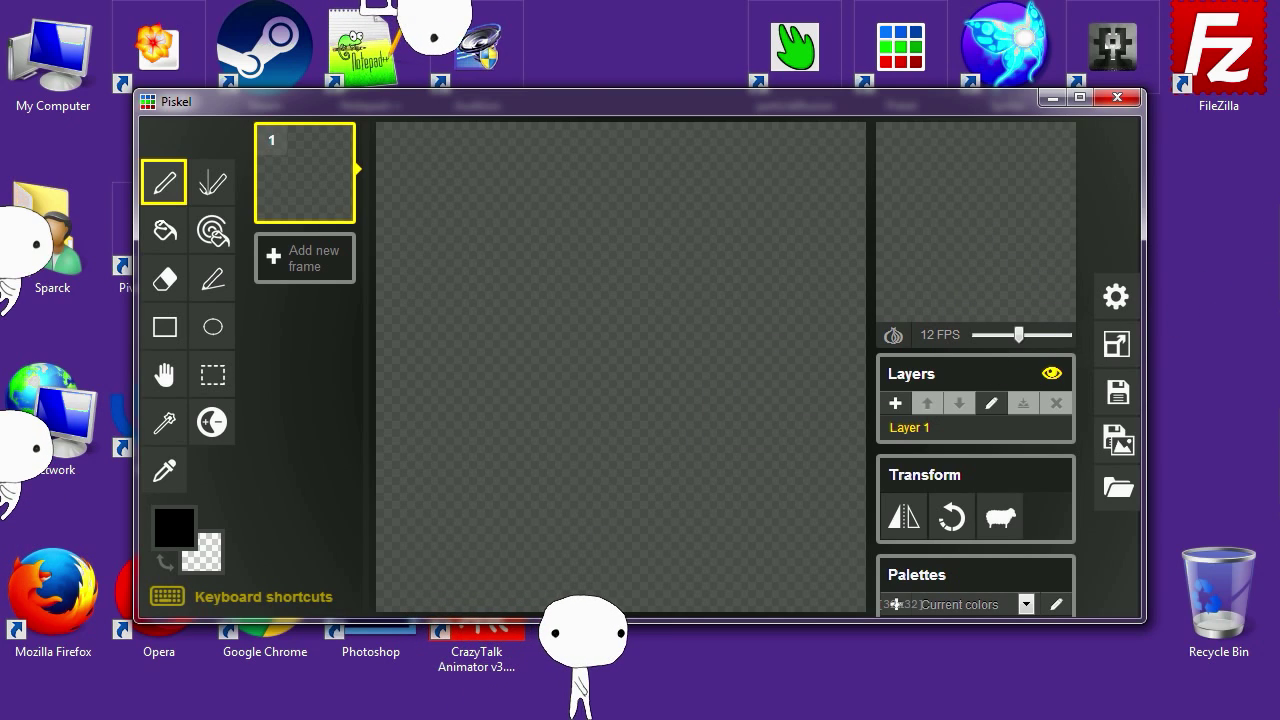
# Make a shimeji perform the Jump From Bottom Of IE behaviour
pyautogui.rightClick(858, 588)
pyautogui.moveTo(900, 715)
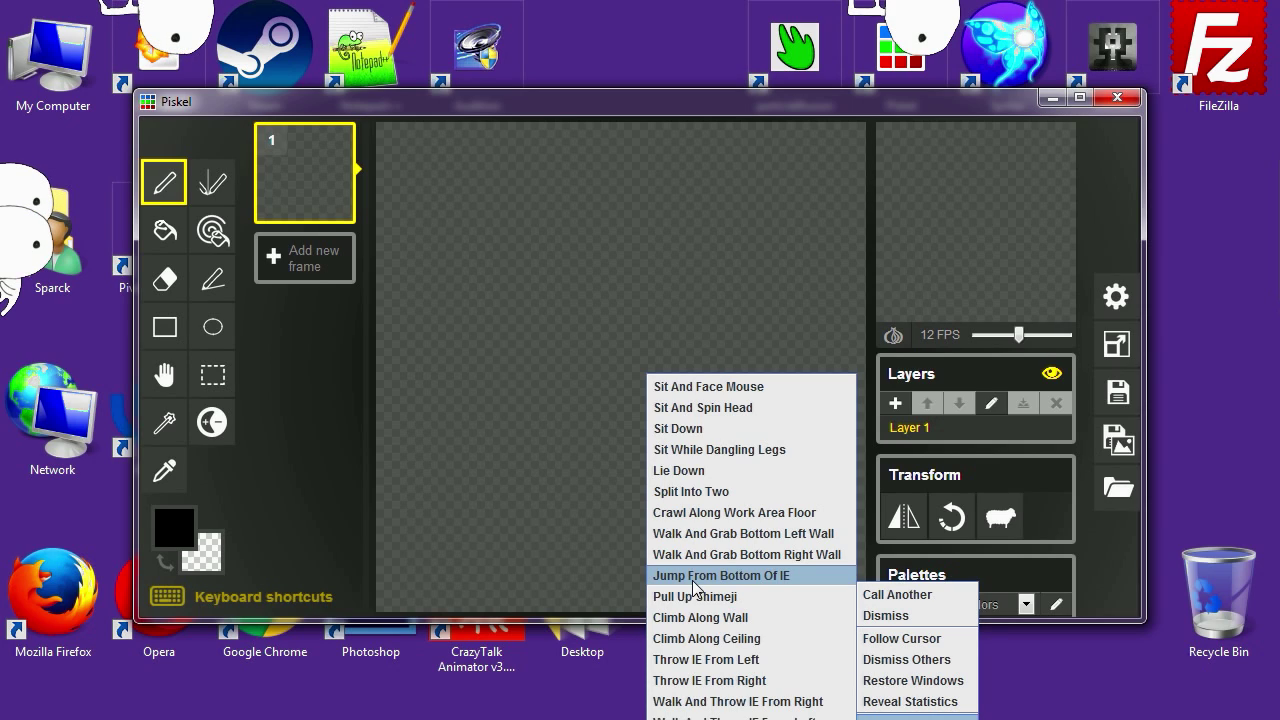
pyautogui.click(695, 583)
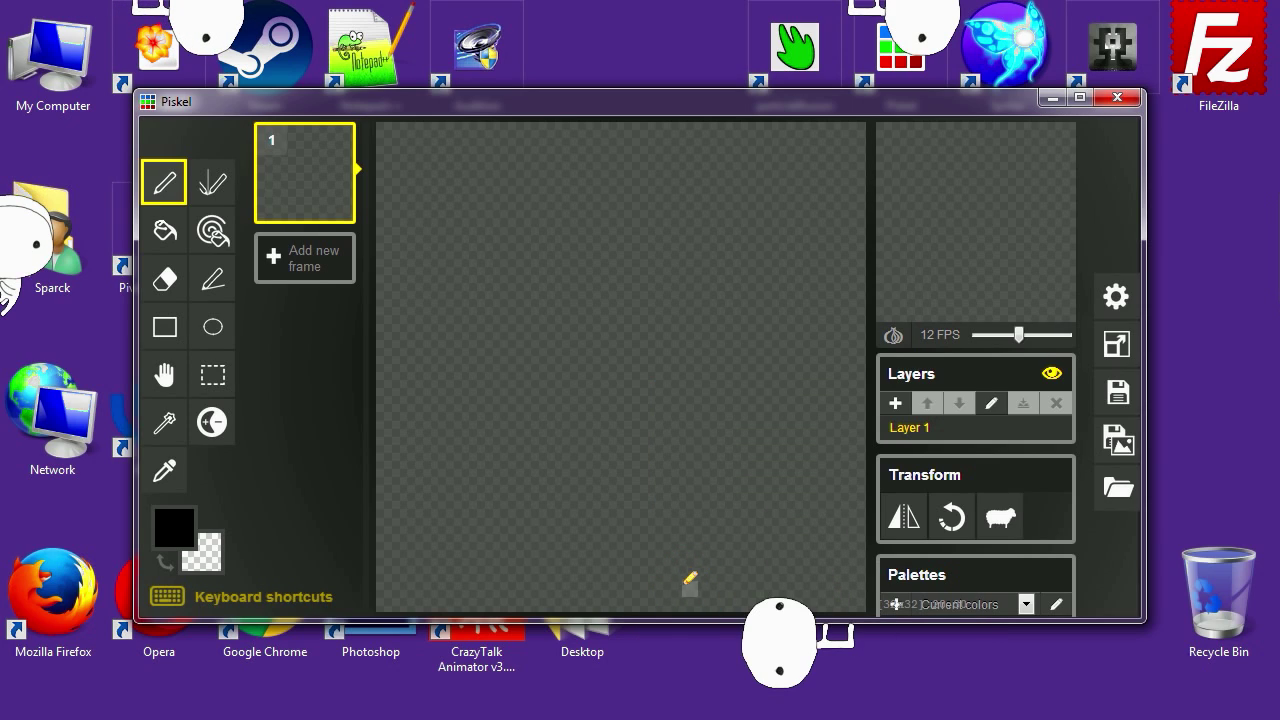
# Nudge the Piskel window up and bring up Shimeji-ee's options from its notification-area icon
pyautogui.moveTo(492, 111); pyautogui.dragTo(507, 68)
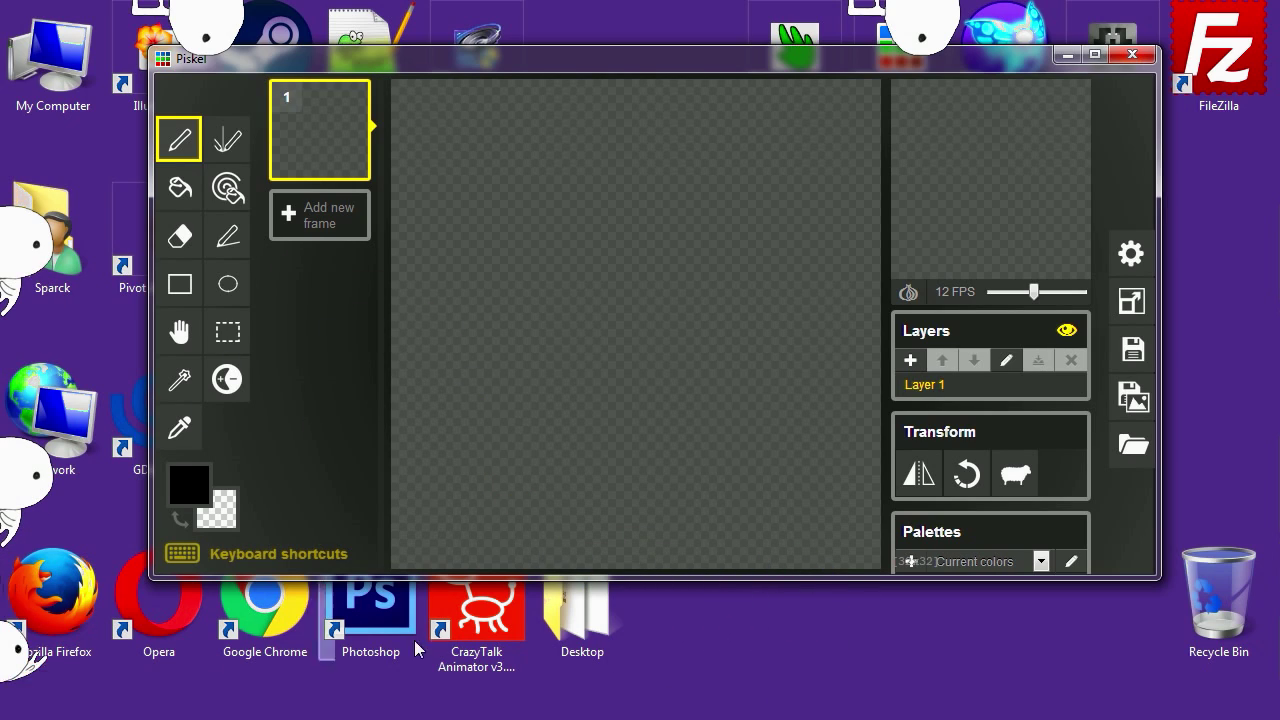
pyautogui.click(1106, 719)
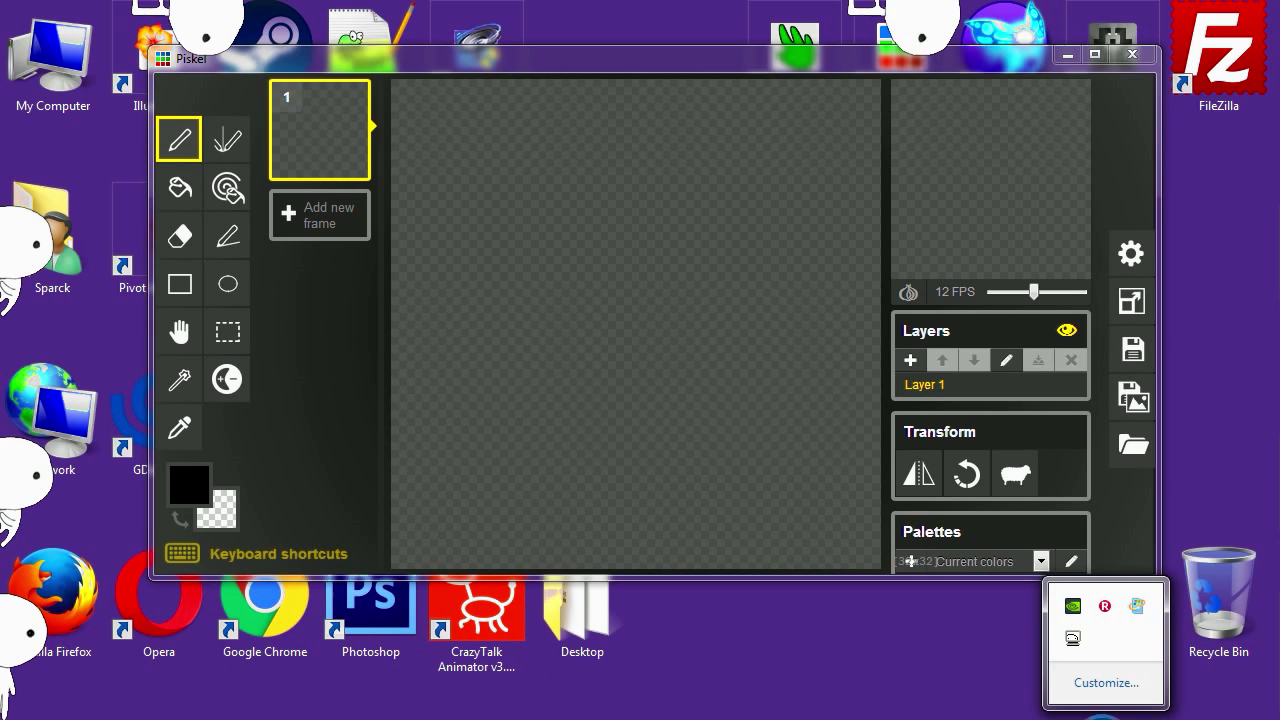
pyautogui.rightClick(1073, 638)
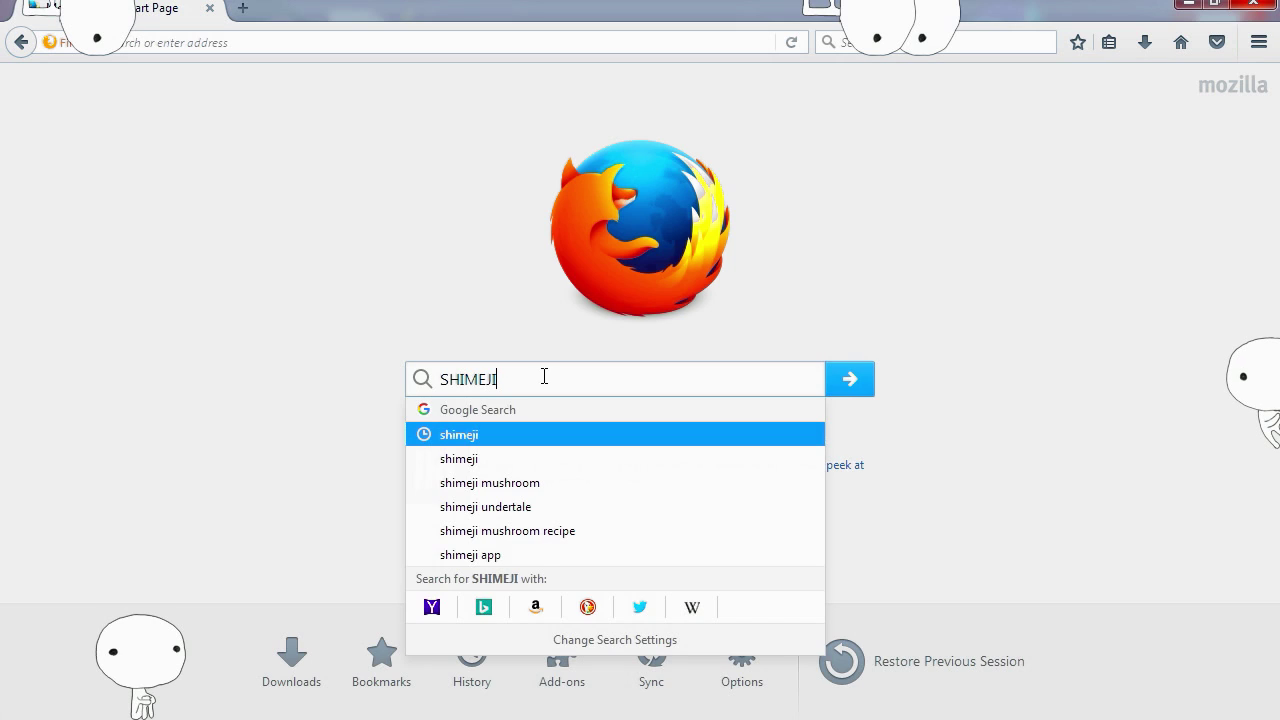
# Search 'shimeji undertale', go to Current List of Shimejis, and open Calm Asriel Shimeji in a new tab
pyautogui.click(564, 506)
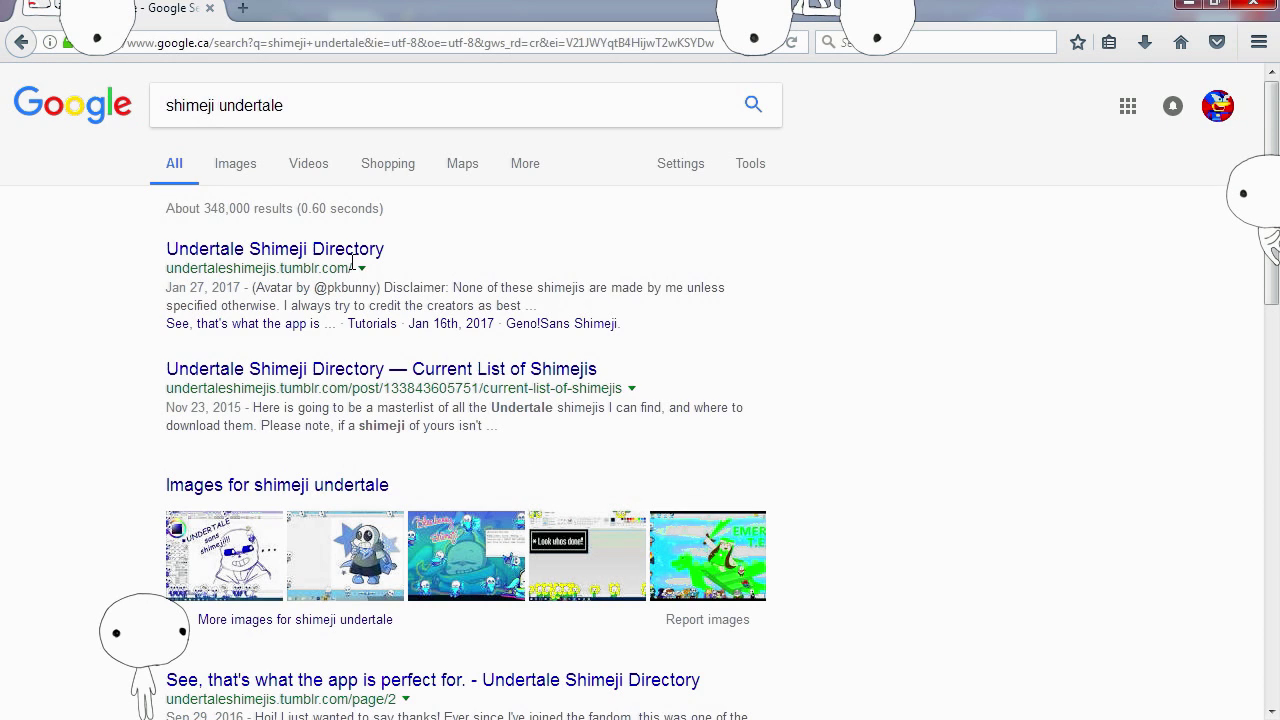
pyautogui.click(440, 376)
pyautogui.rightClick(646, 414)
pyautogui.click(700, 420)
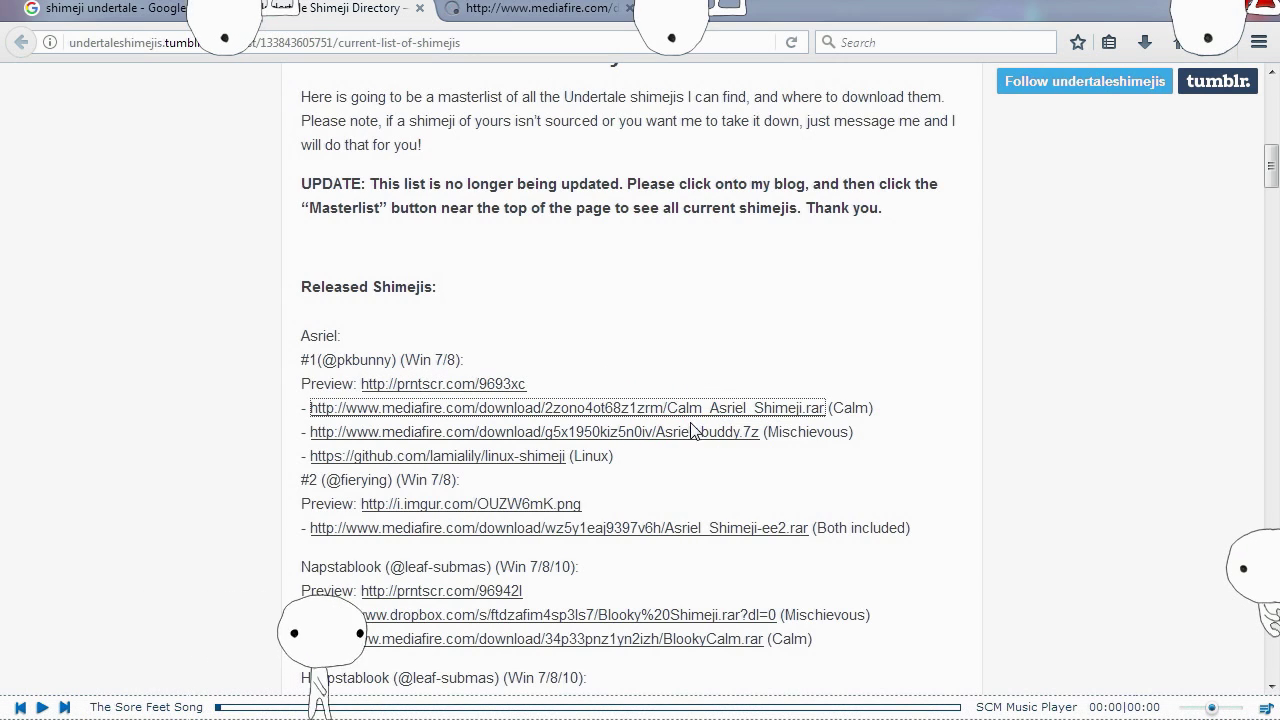
pyautogui.click(515, 15)
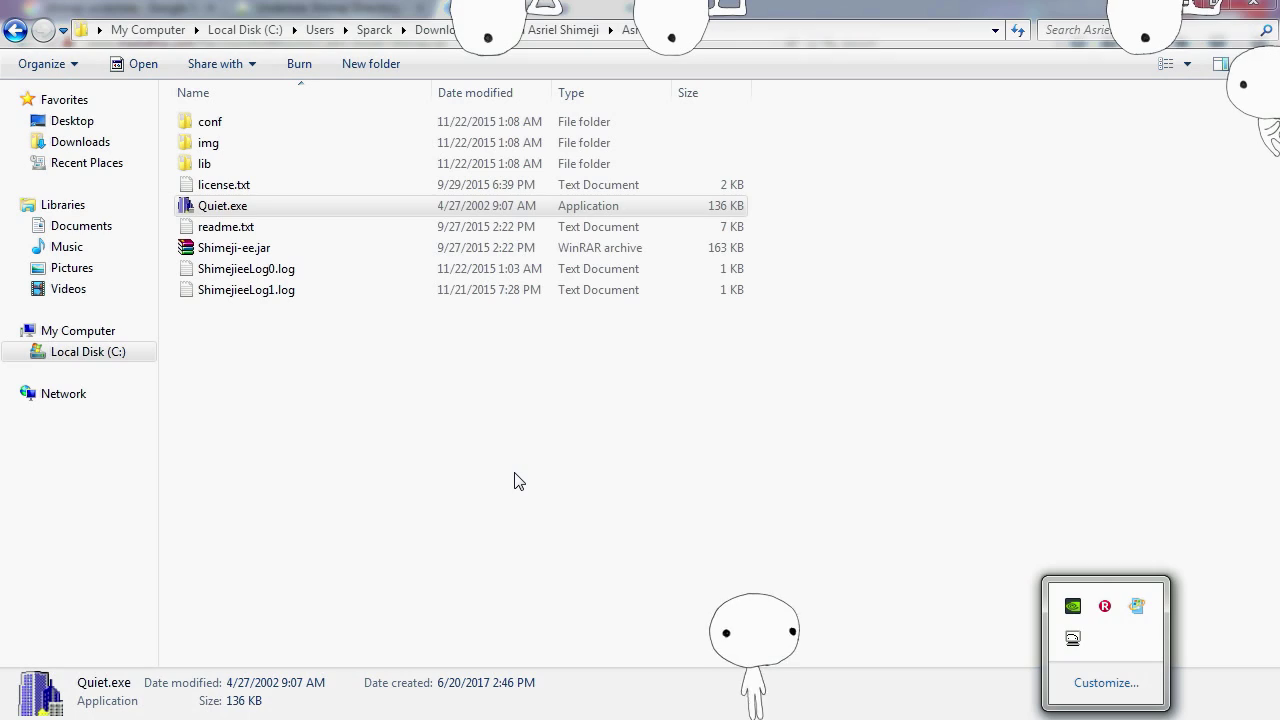
# Run Calm Asriel's Shimeji-ee.jar, then restore the folder window and centre it on screen
pyautogui.click(514, 476)
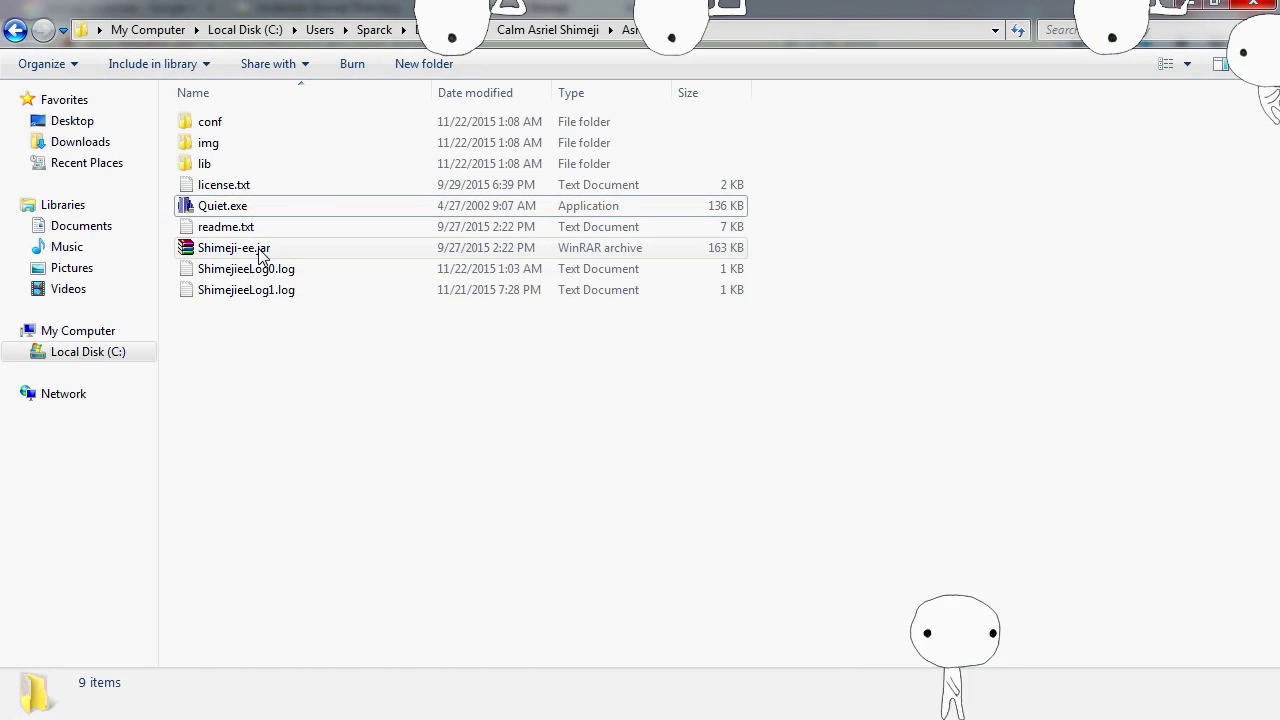
pyautogui.click(258, 251)
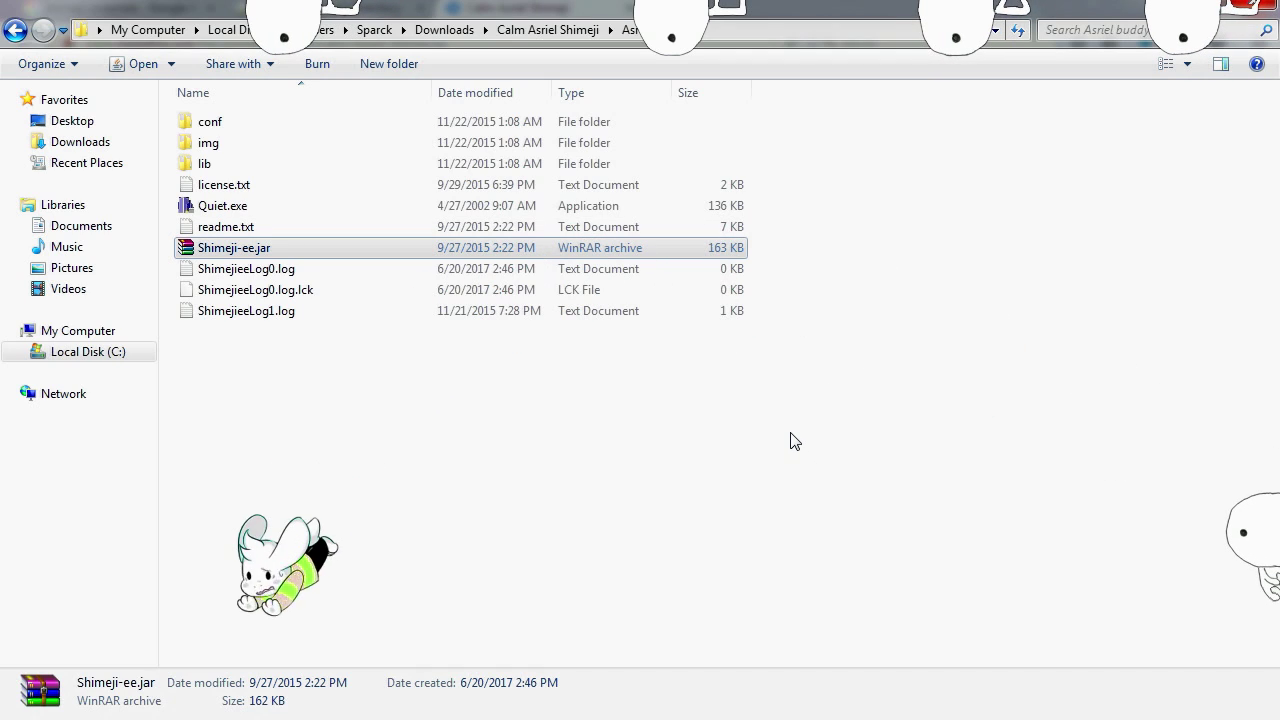
pyautogui.doubleClick(1040, 18)
pyautogui.moveTo(1038, 114); pyautogui.dragTo(708, 186)
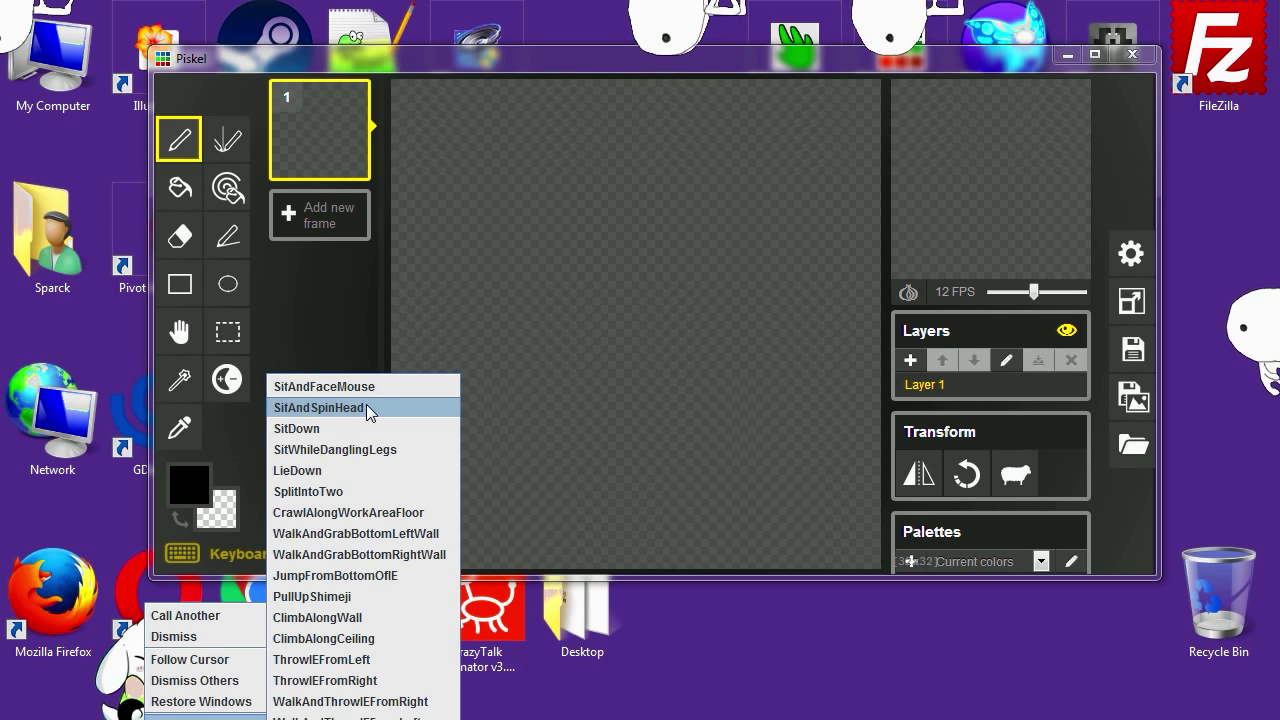
# Trigger a mascot behaviour, then use Call Another on the Asriel mascot for a second Asriel
pyautogui.click(389, 597)
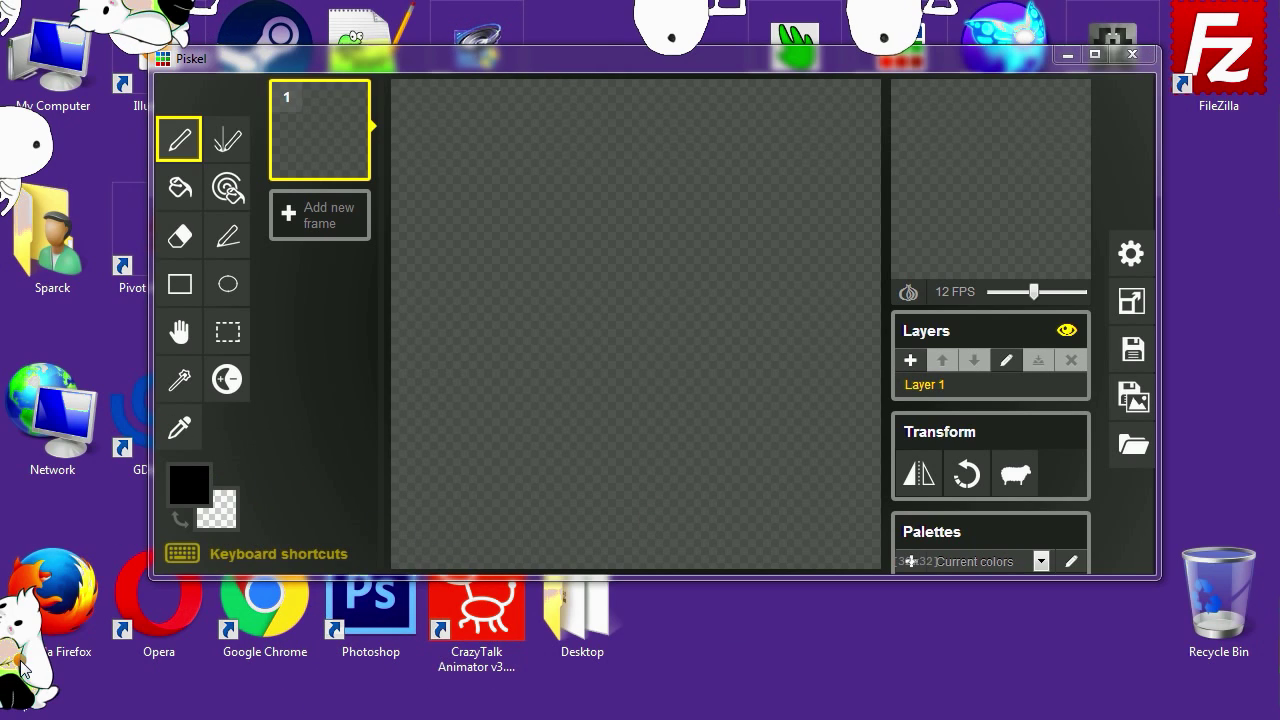
pyautogui.rightClick(22, 606)
pyautogui.click(70, 614)
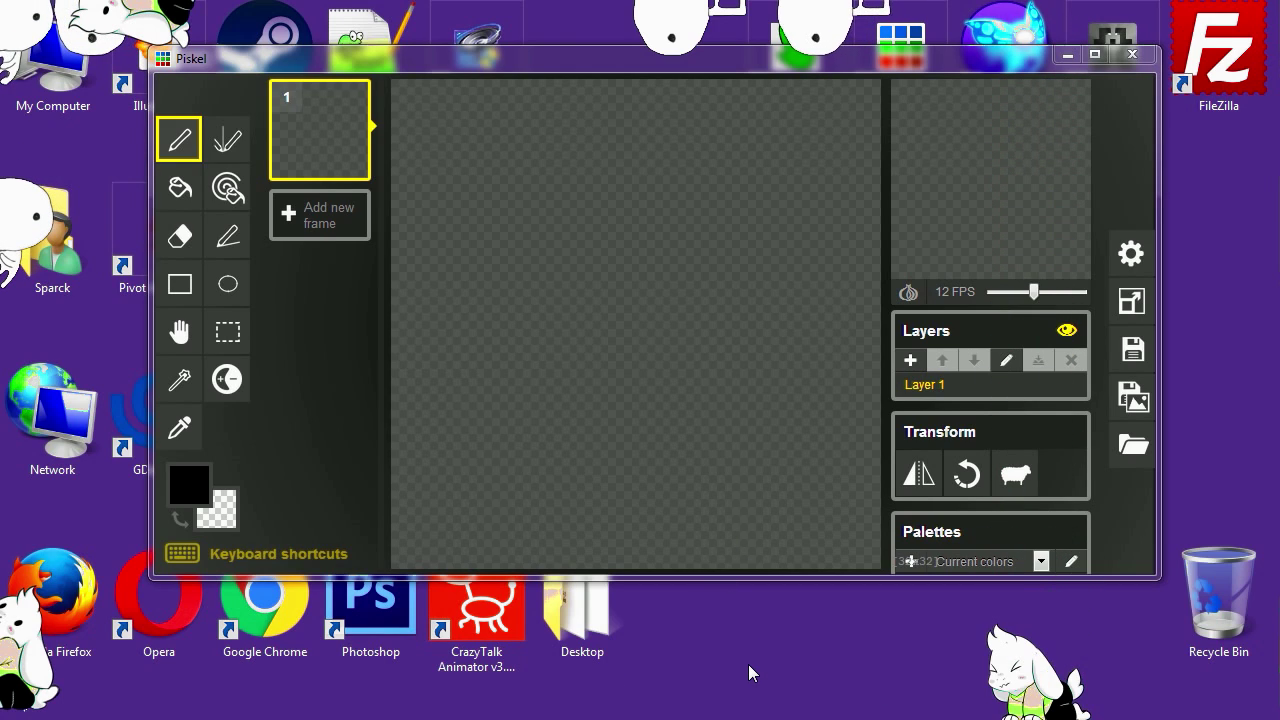
pyautogui.rightClick(1030, 645)
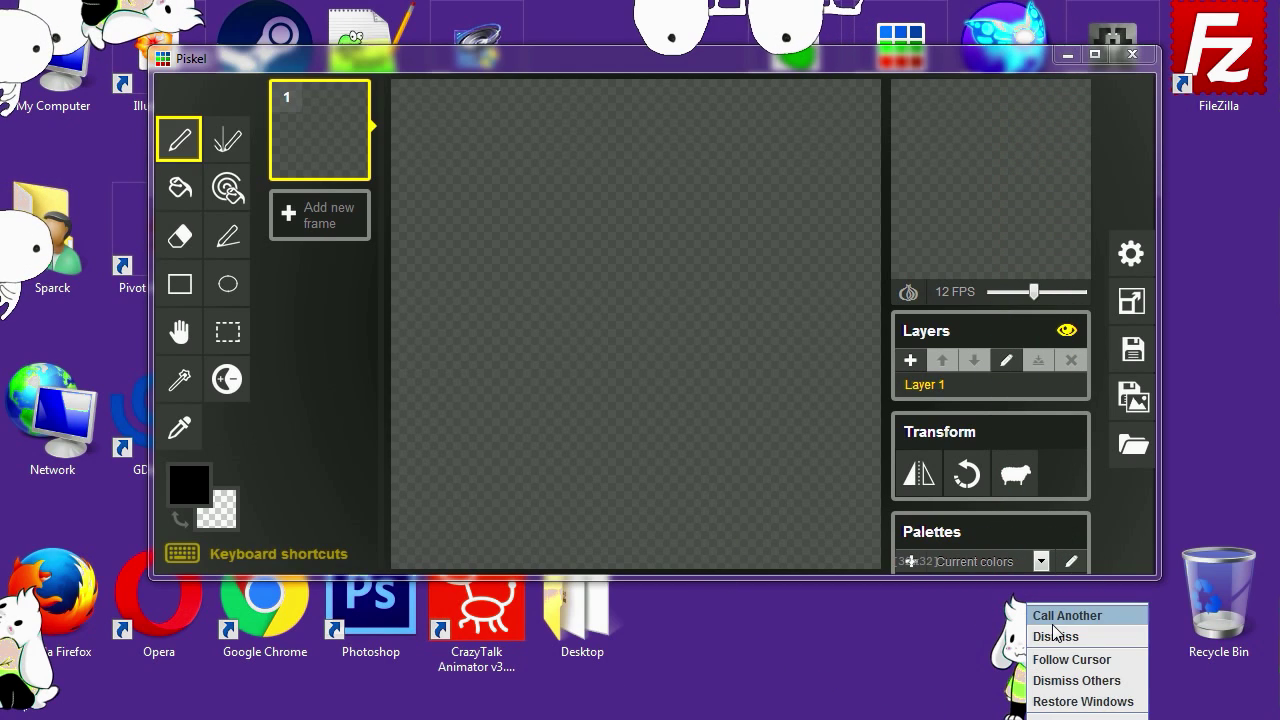
# Call another Asriel mascot so Asriel, Frisk and Papyrus mascots fill the screen
pyautogui.click(1054, 624)
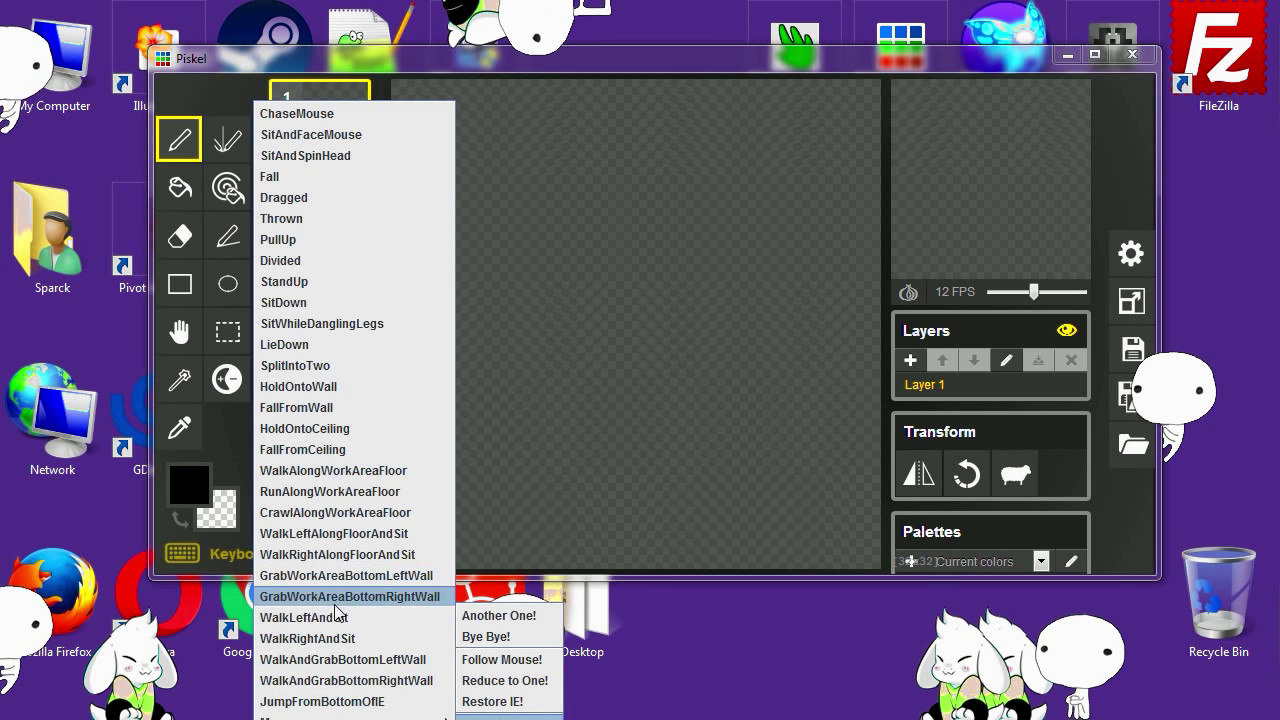
pyautogui.moveTo(330, 716)
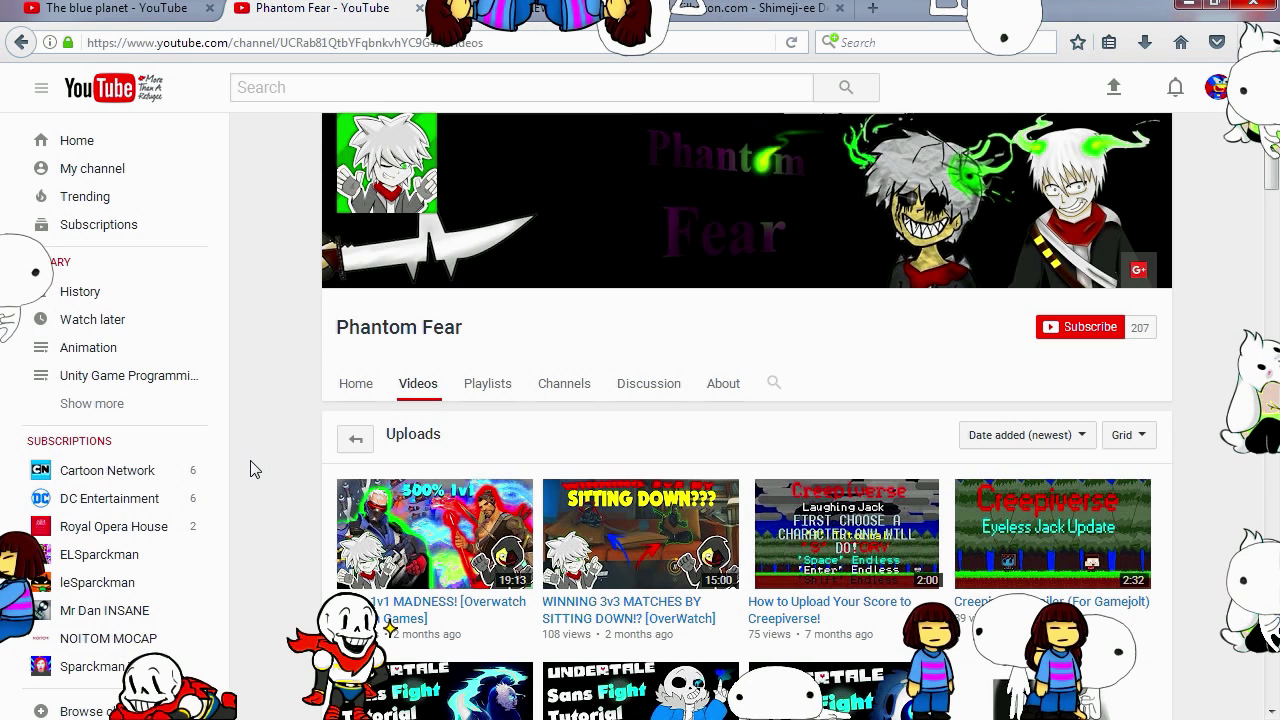
# Scroll down through the Phantom Fear channel's uploaded videos
pyautogui.scroll(-4, 253, 469)
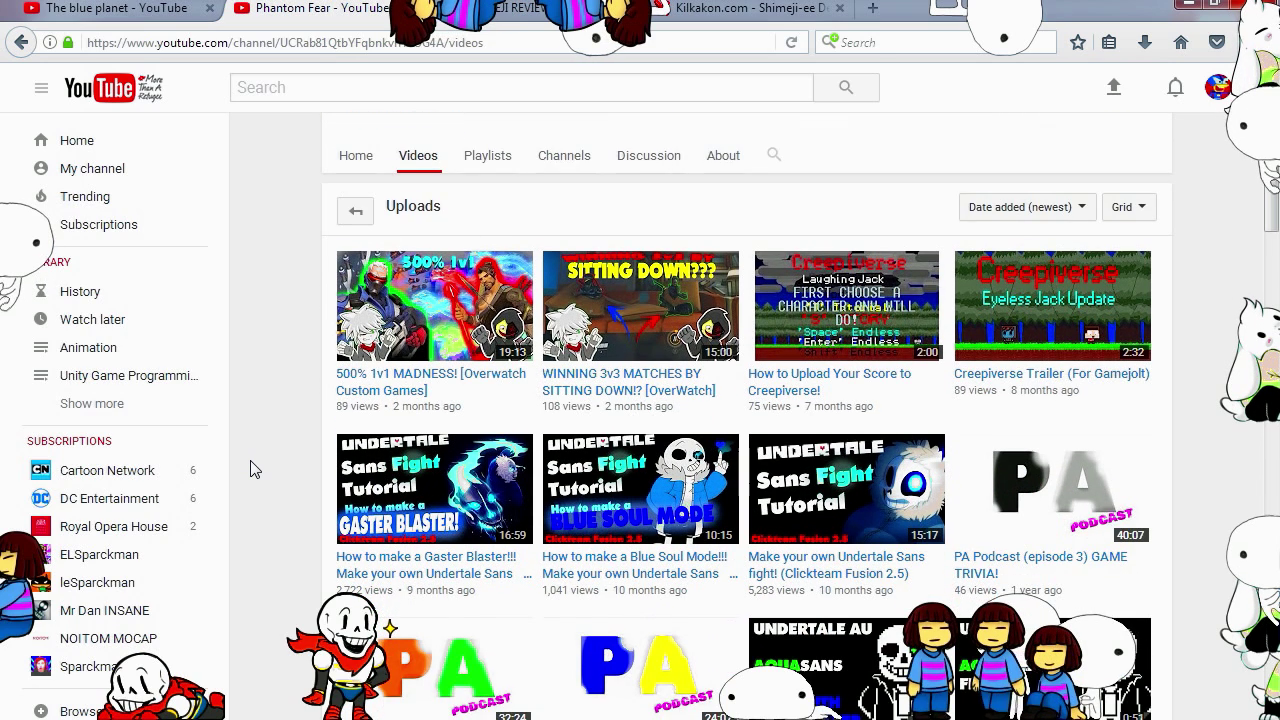